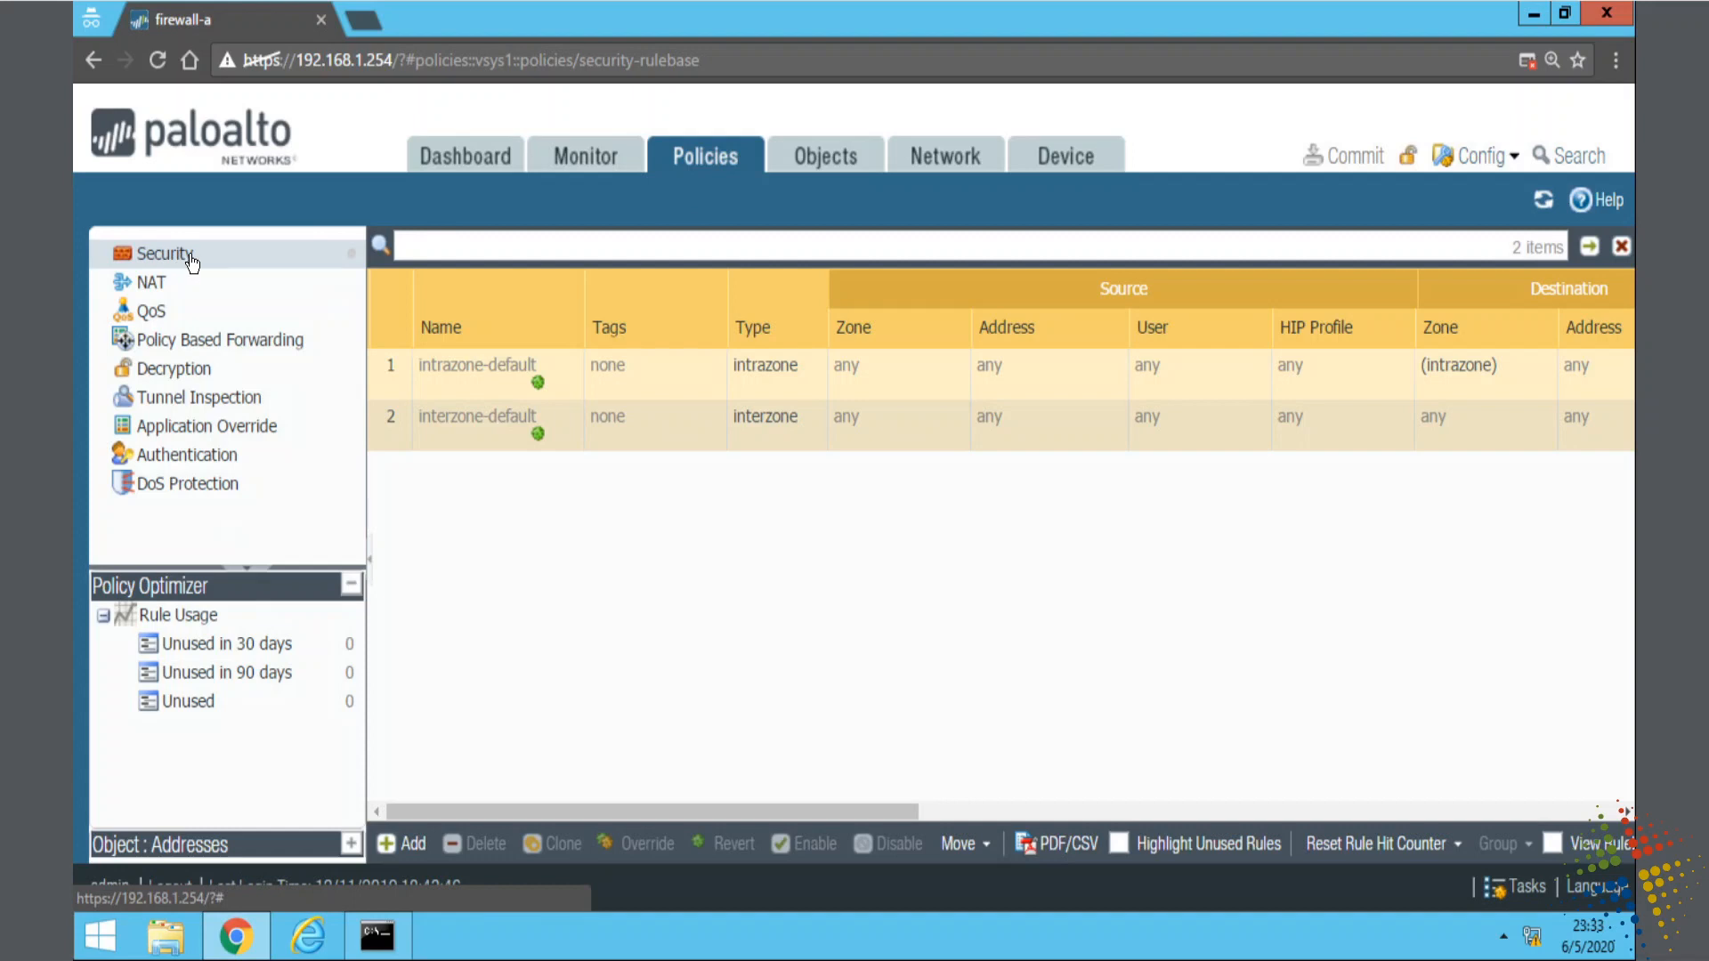
Add a new security policy rule and name it "Permit Server to DMZ"
click(415, 850)
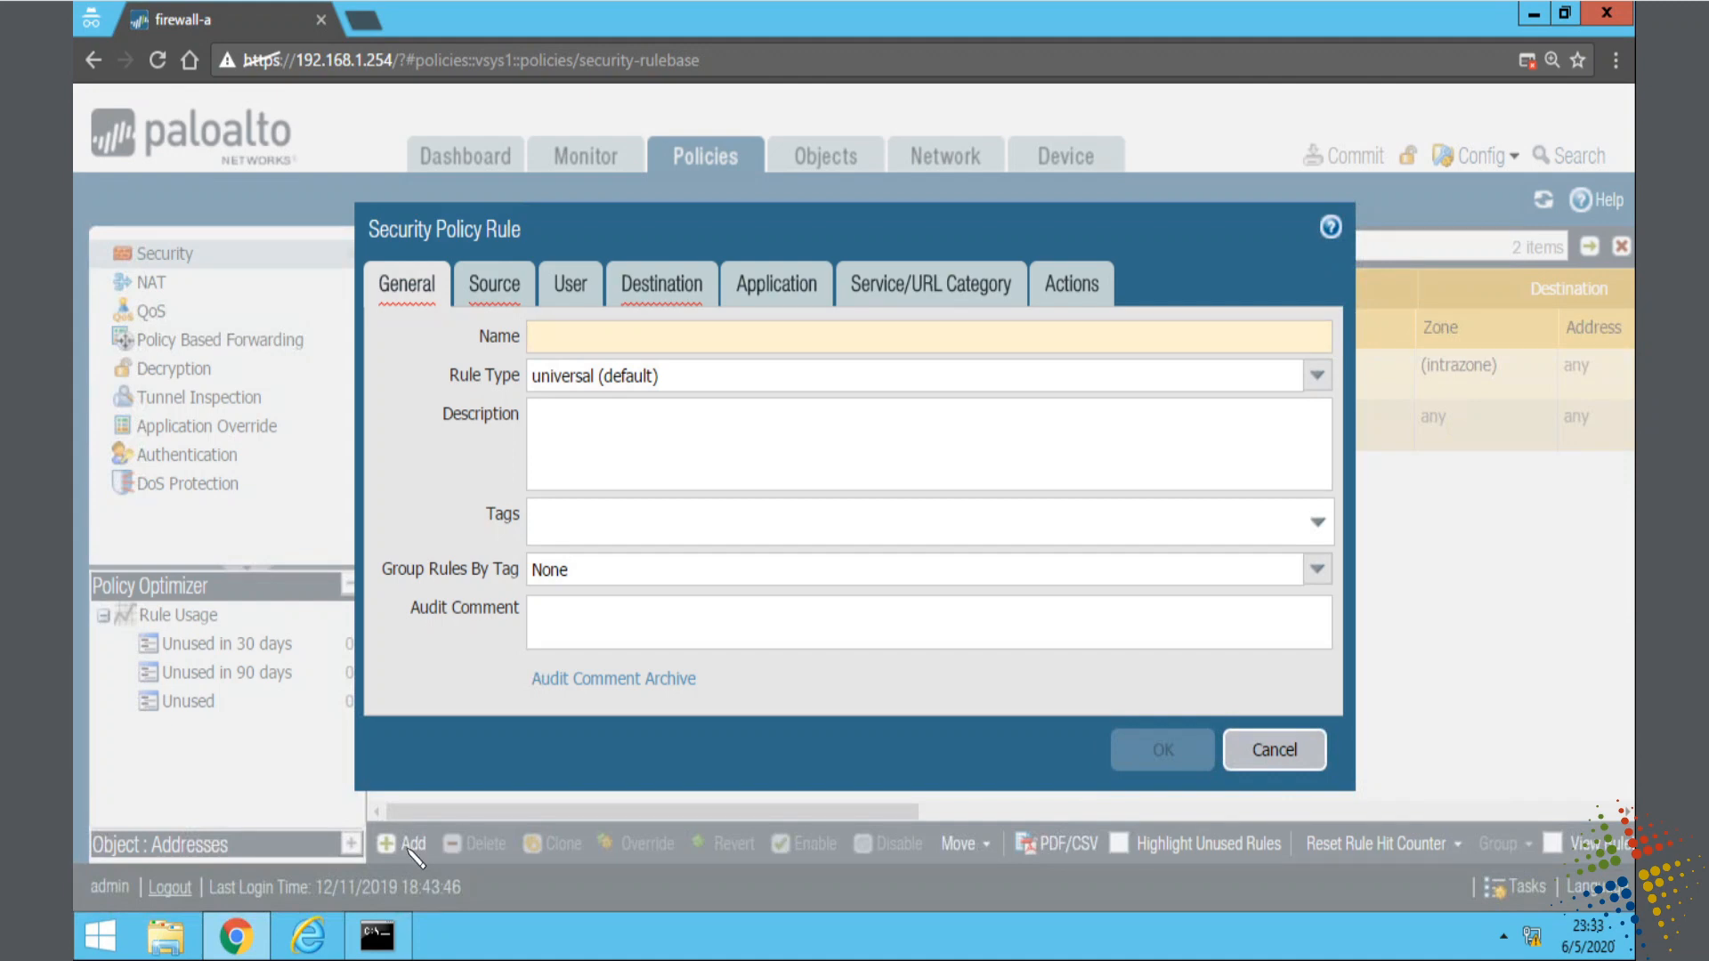
drag(376, 324, 492, 325)
drag(627, 322, 697, 316)
drag(379, 345, 946, 350)
mouse_move(908, 327)
mouse_down()
mouse_move(930, 327)
mouse_move(942, 389)
mouse_up()
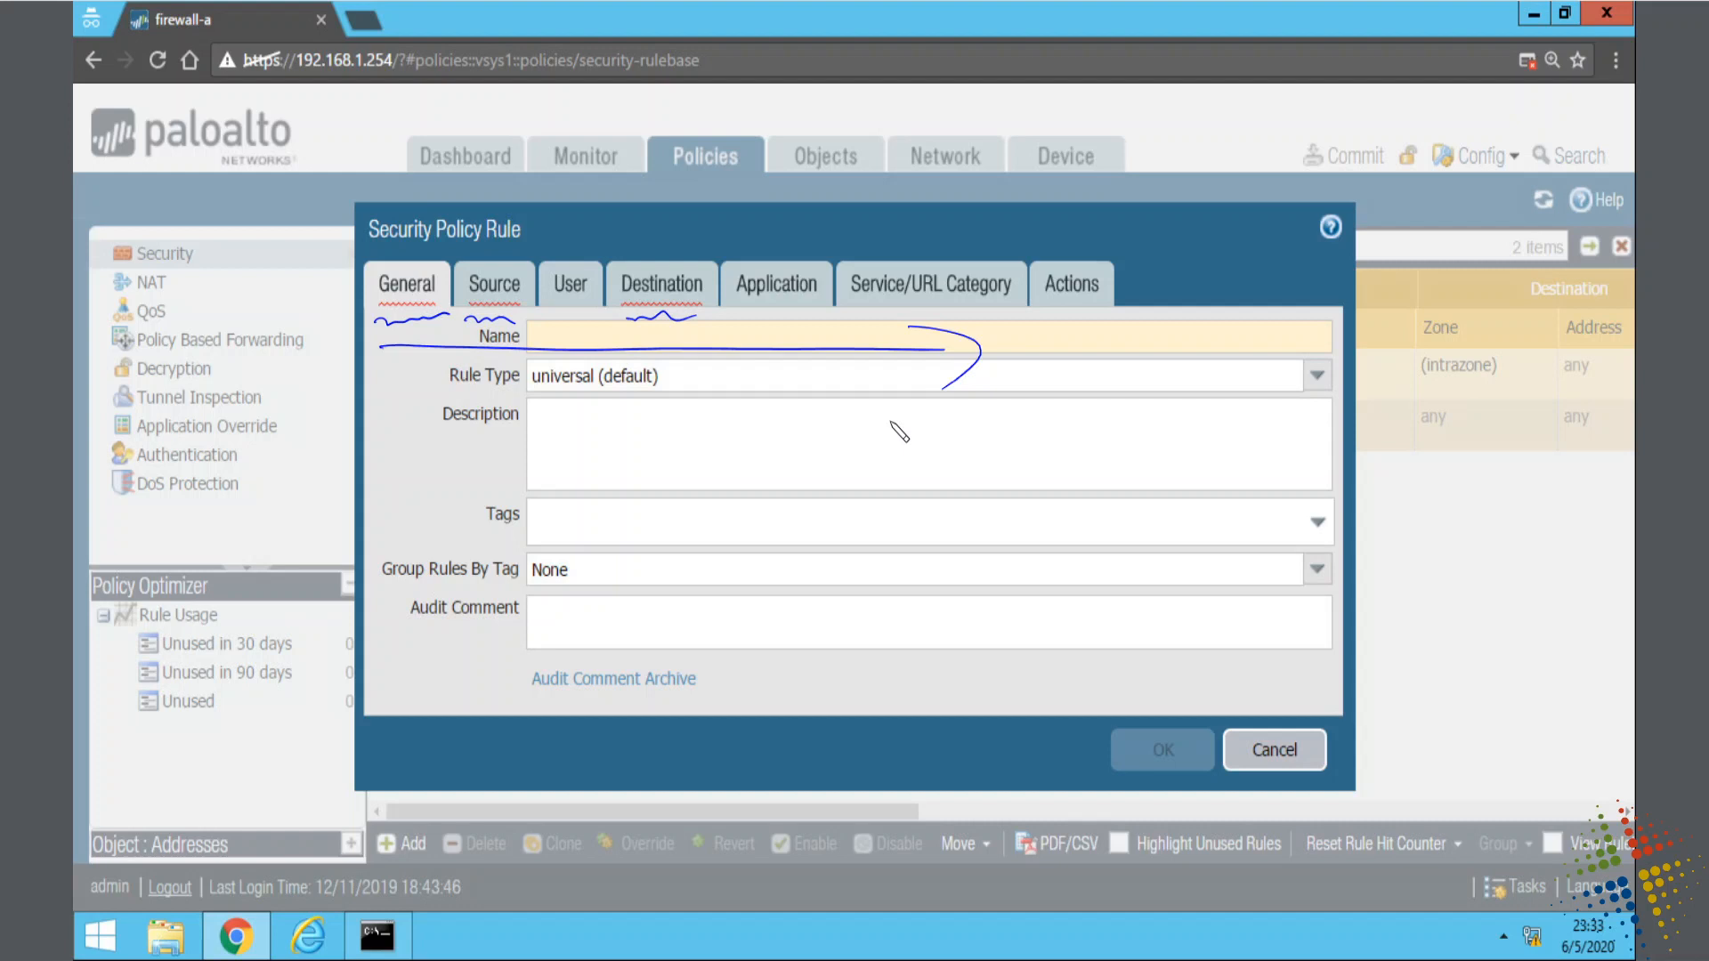
key(Escape)
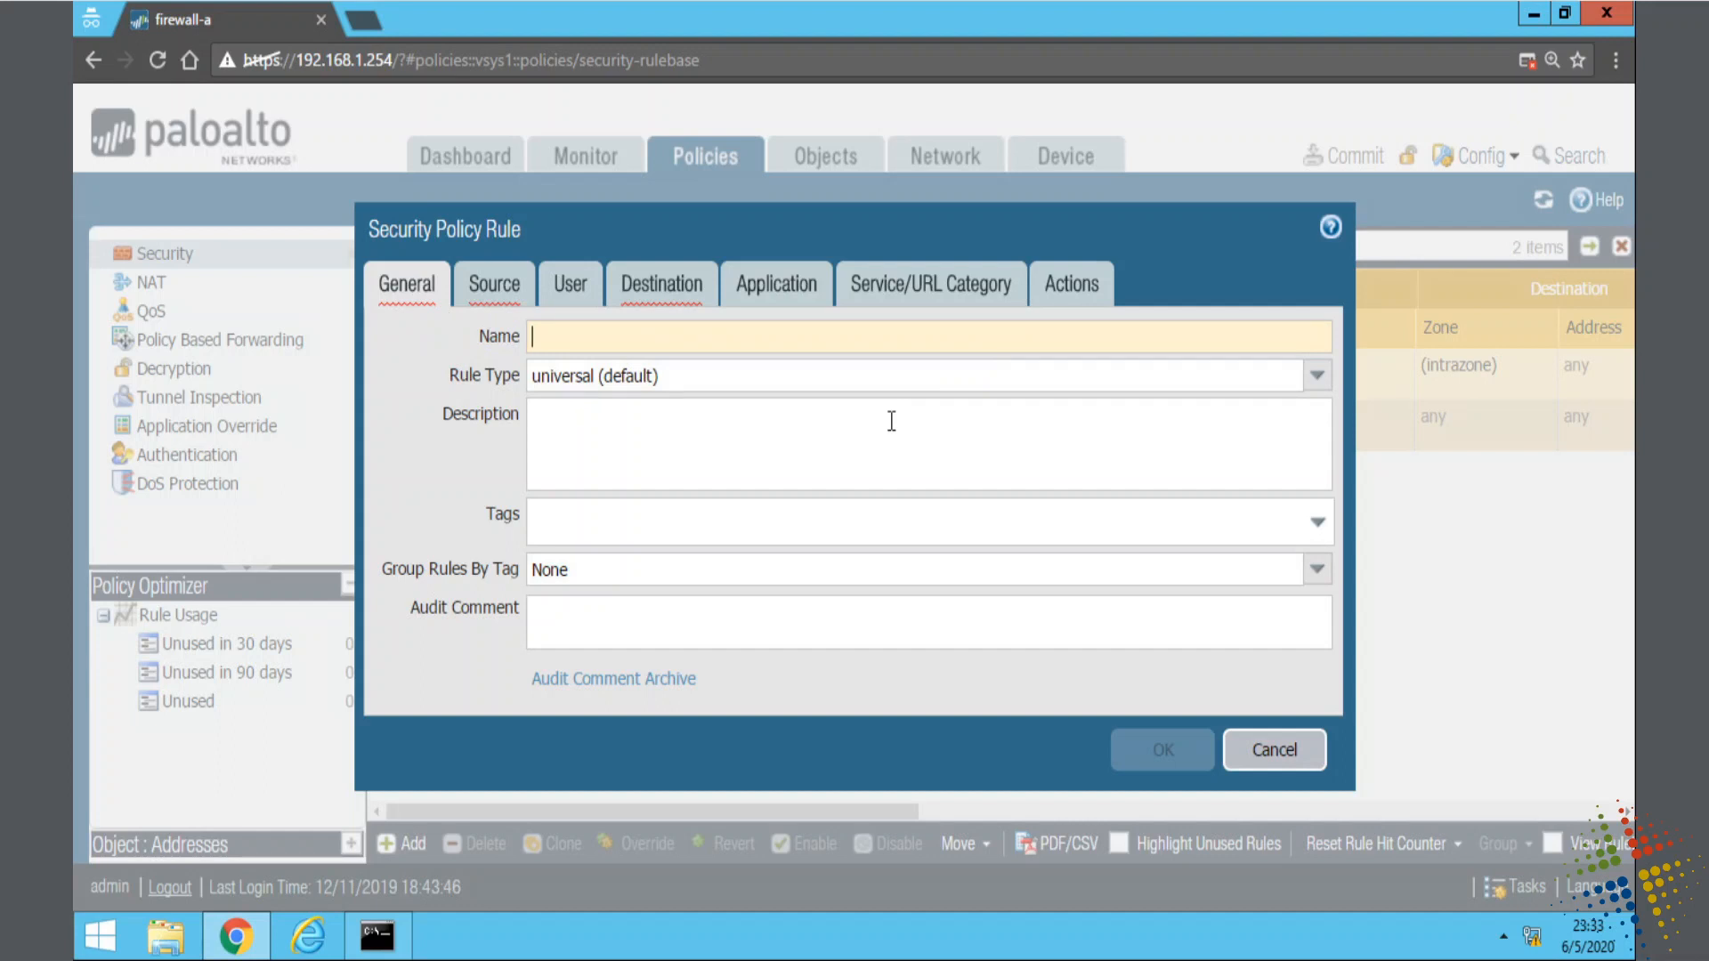
text(Permit)
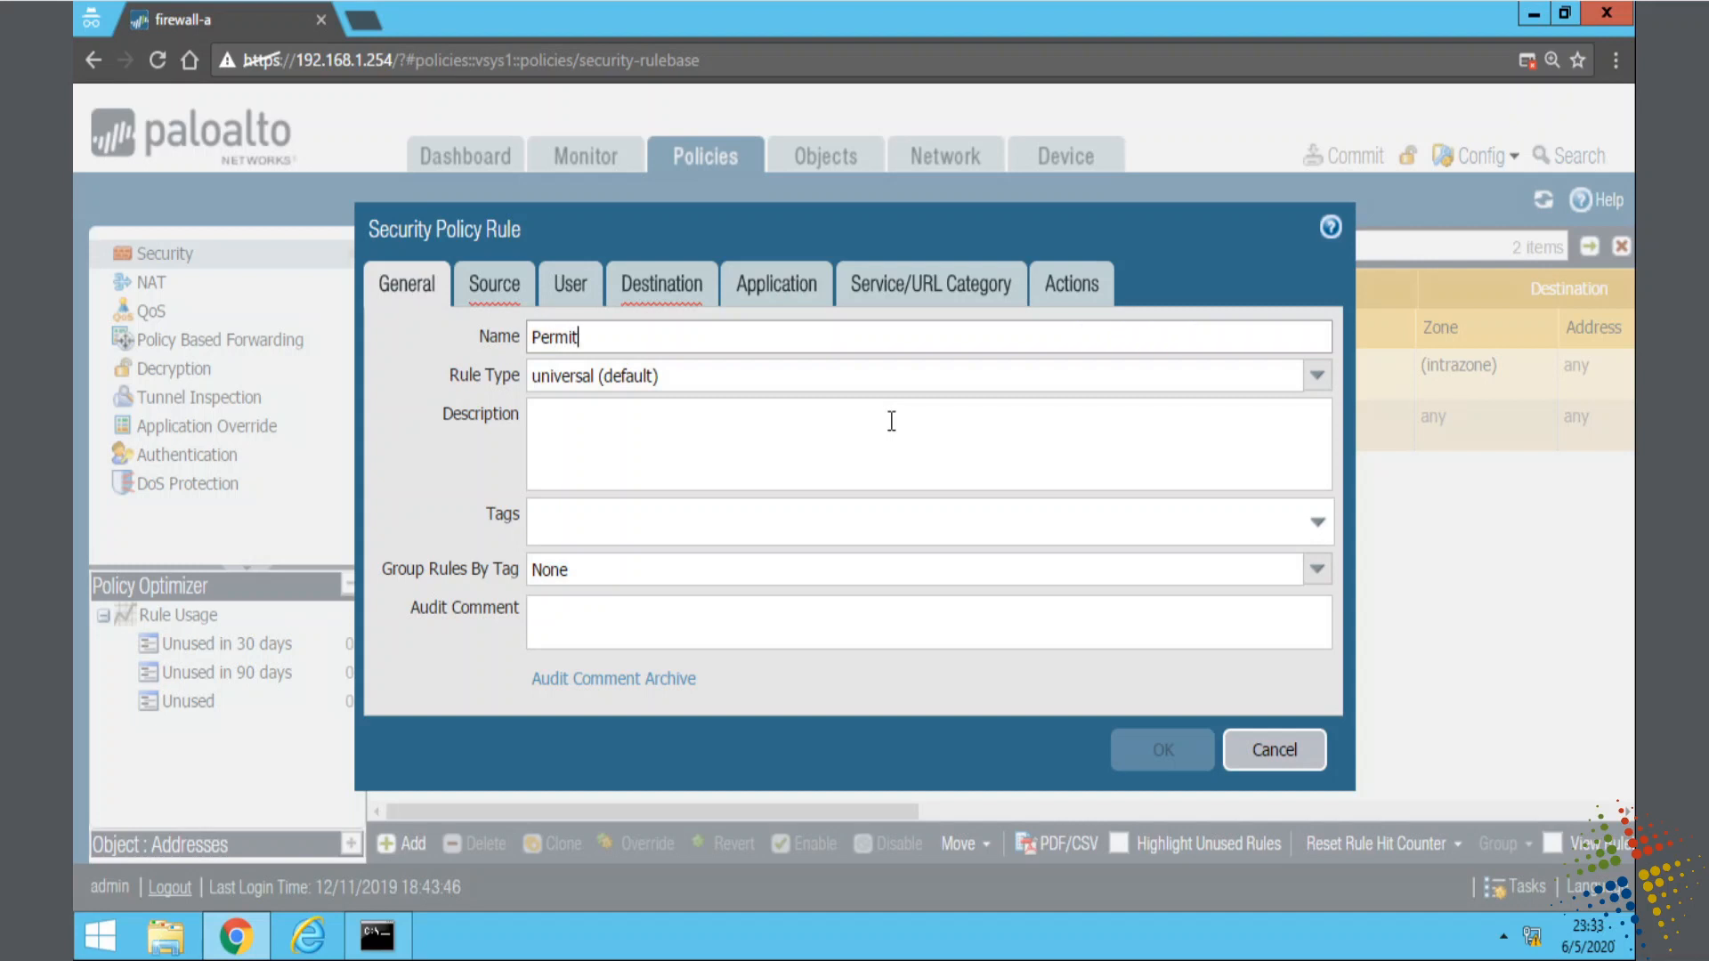
text( Server to DMZ)
Look through the rule type options and choose universal (default) for the rule
click(1316, 378)
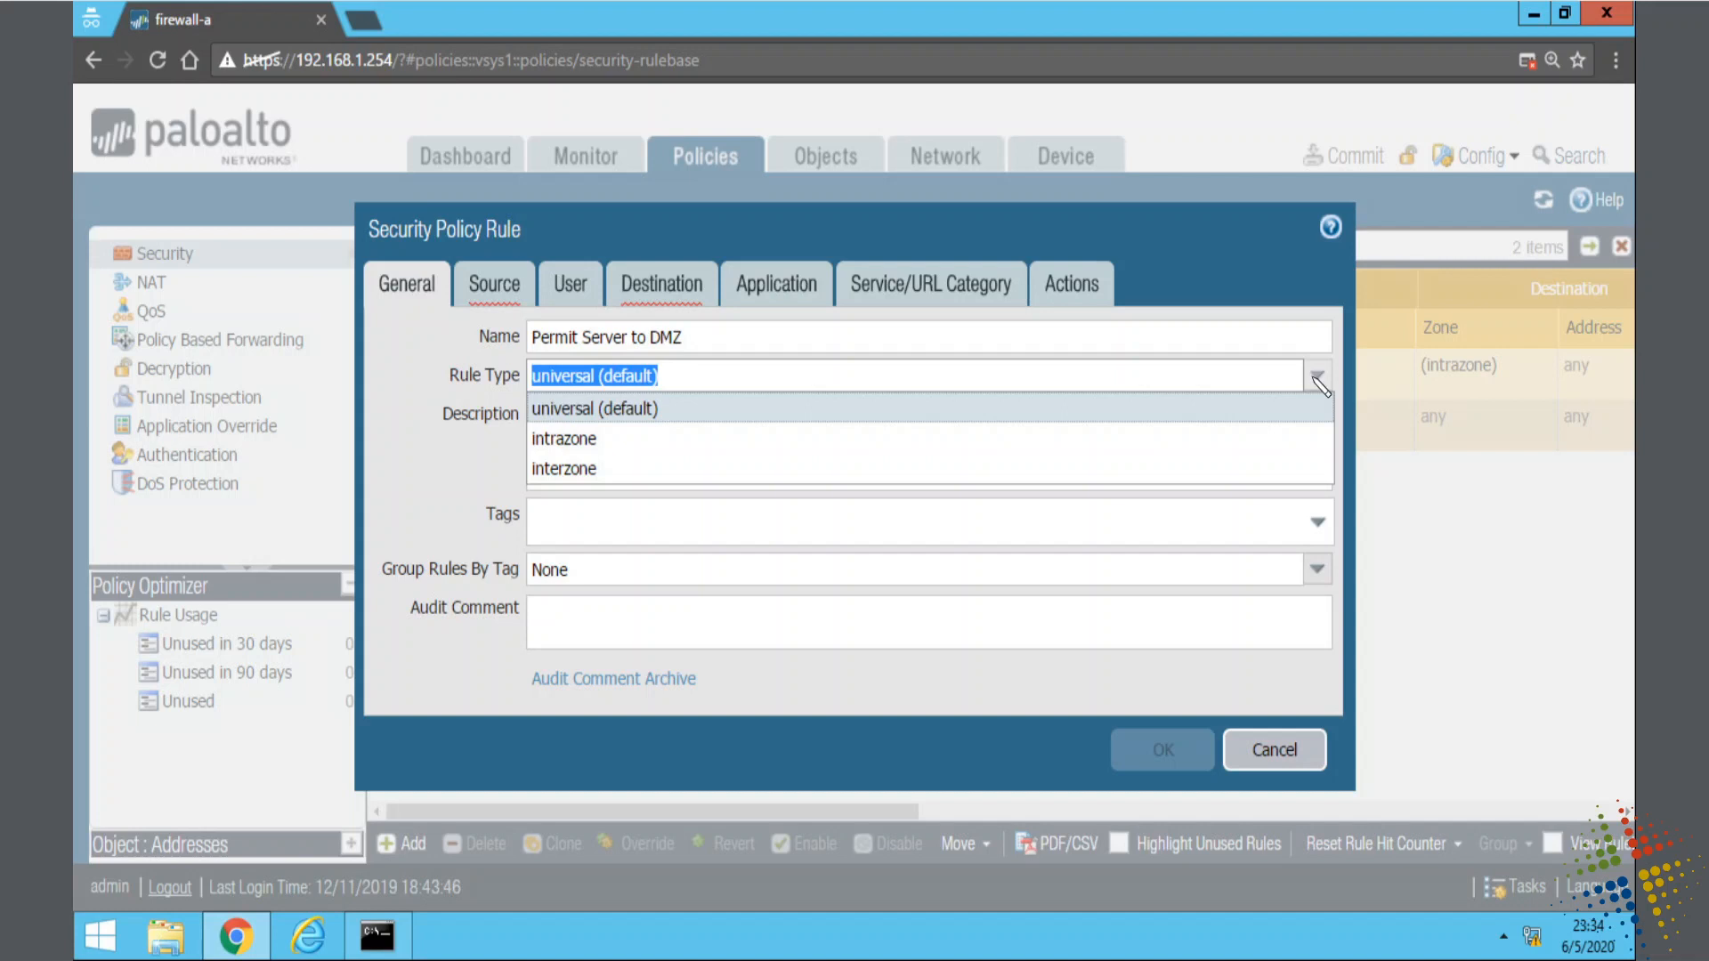
drag(605, 441, 730, 454)
mouse_move(605, 458)
mouse_down()
mouse_move(526, 488)
mouse_move(607, 481)
mouse_up()
drag(663, 413, 697, 405)
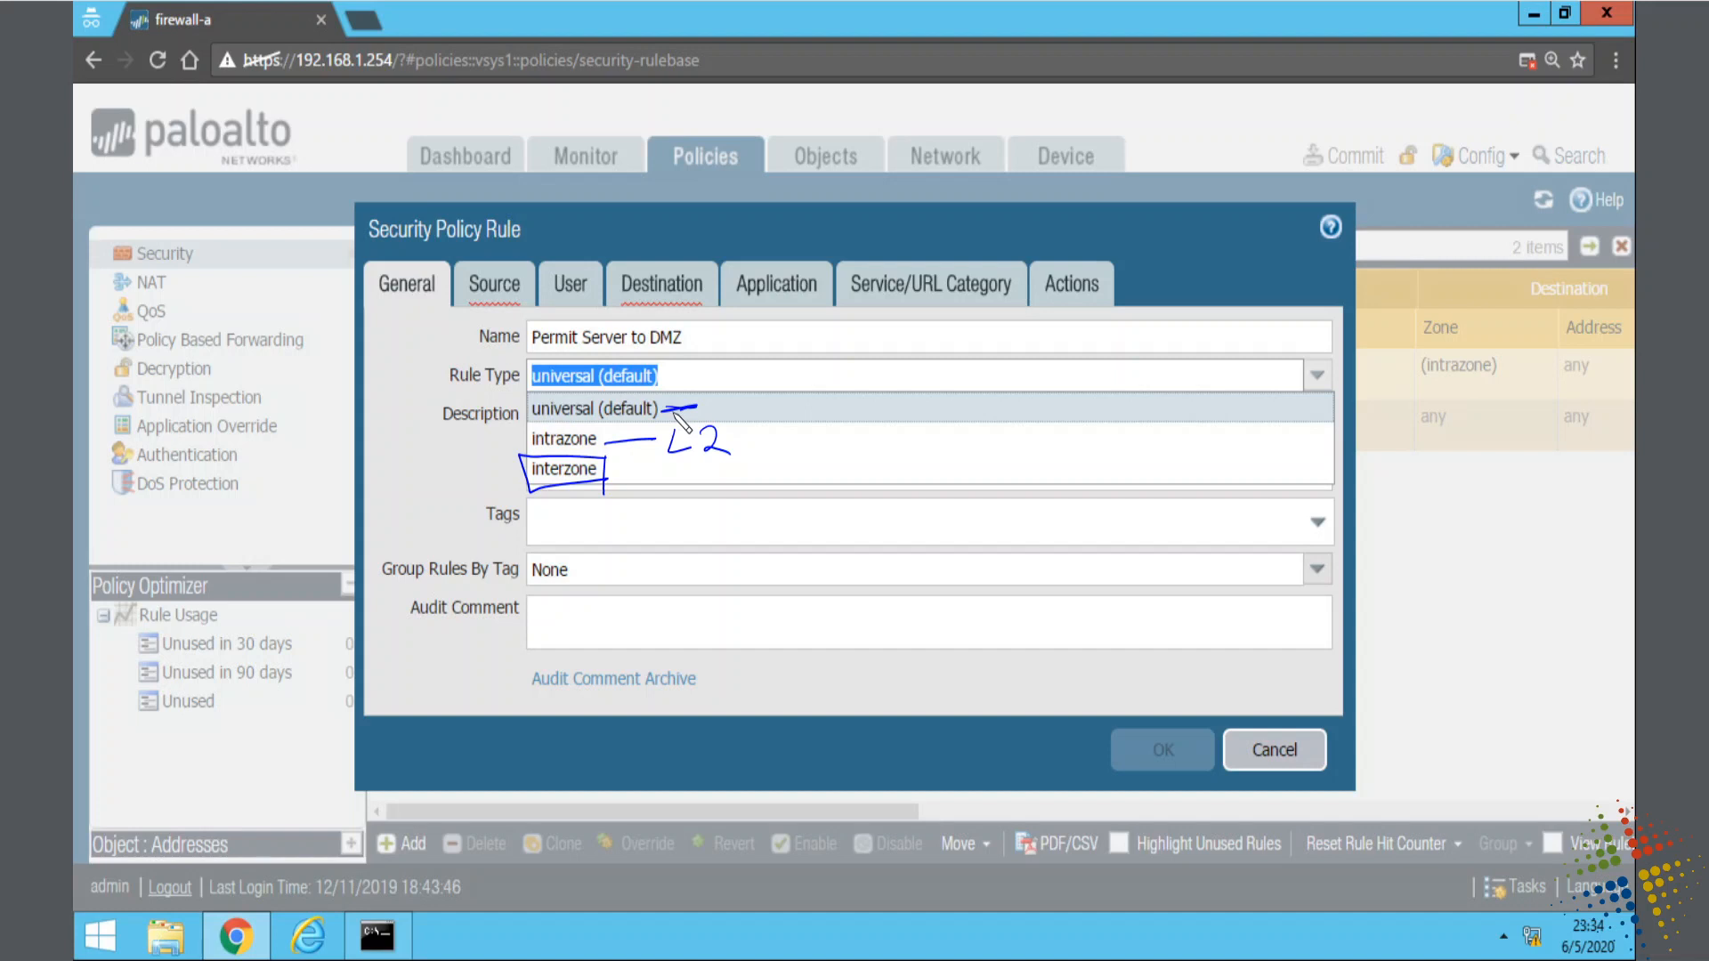
key(Escape)
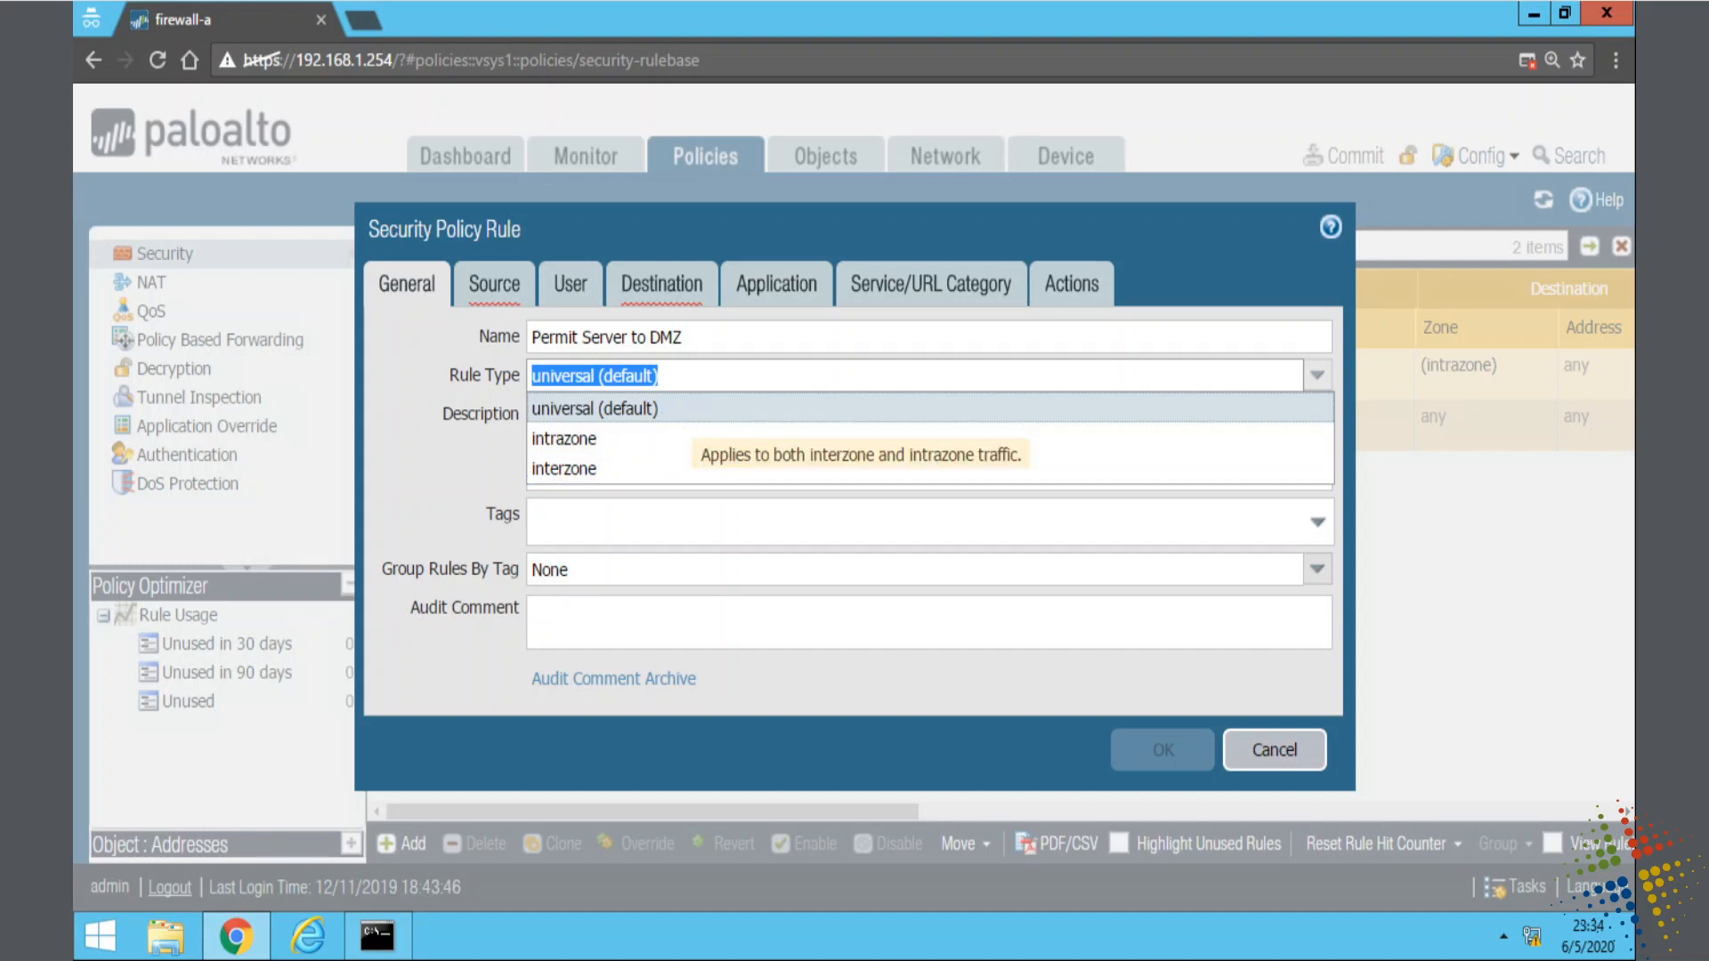
click(680, 408)
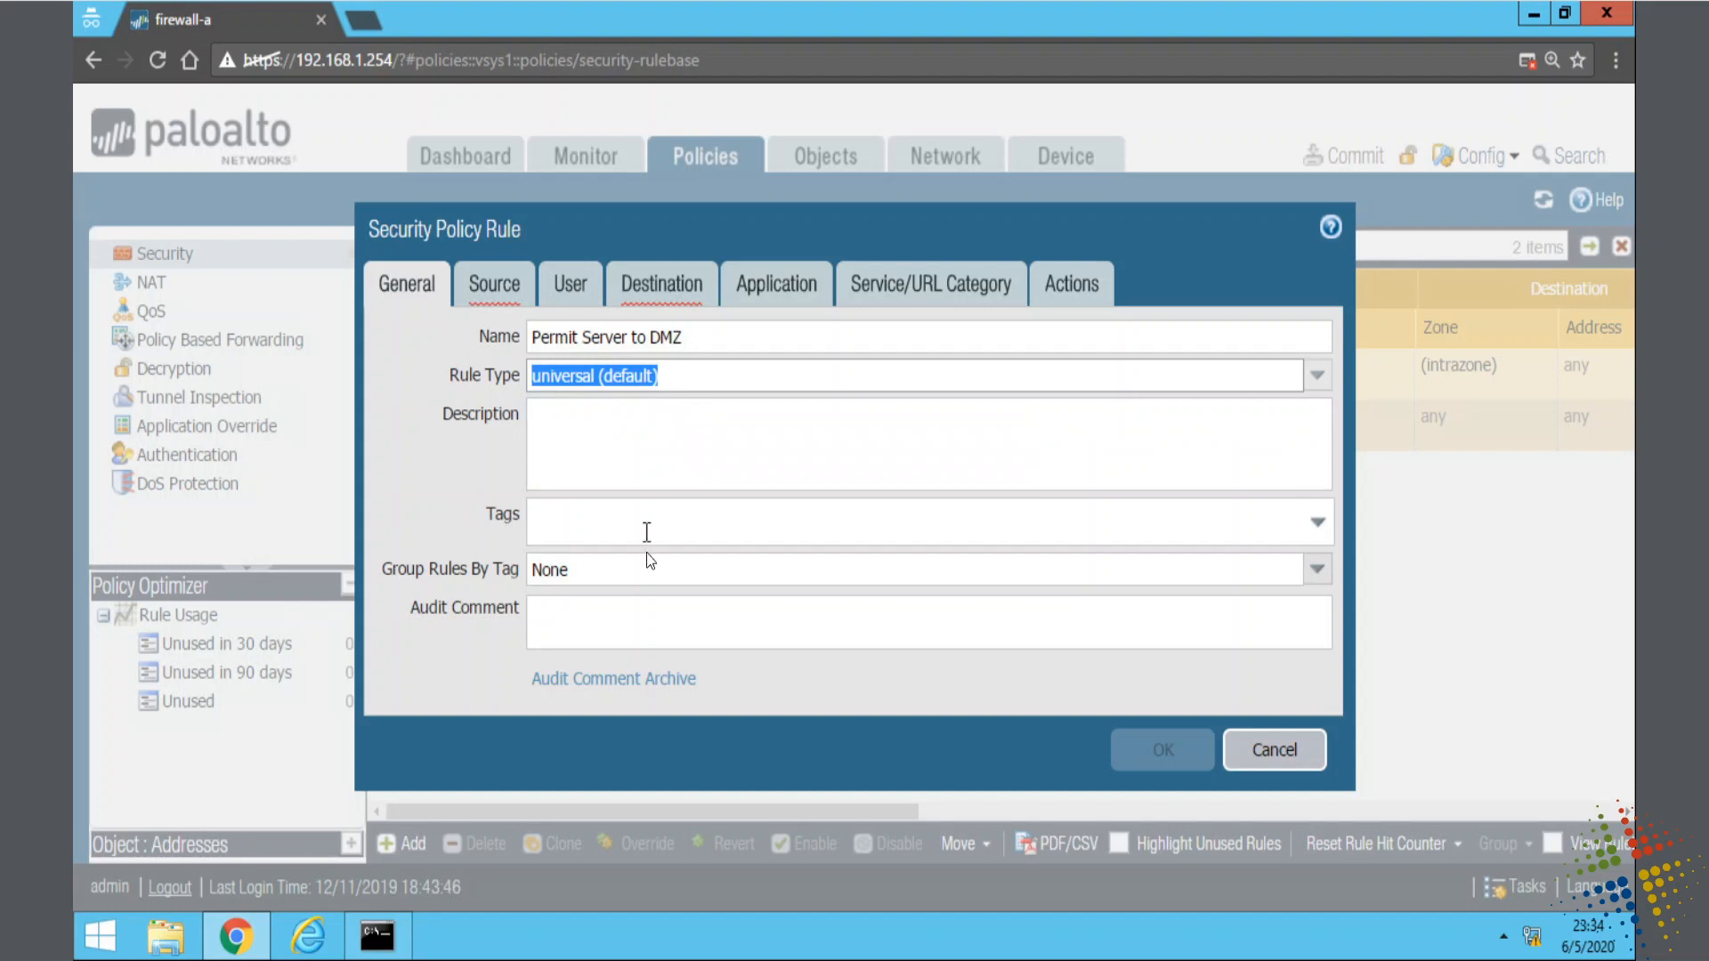
Add the Servers zone as the rule's source zone, leaving the source address as Any
click(510, 294)
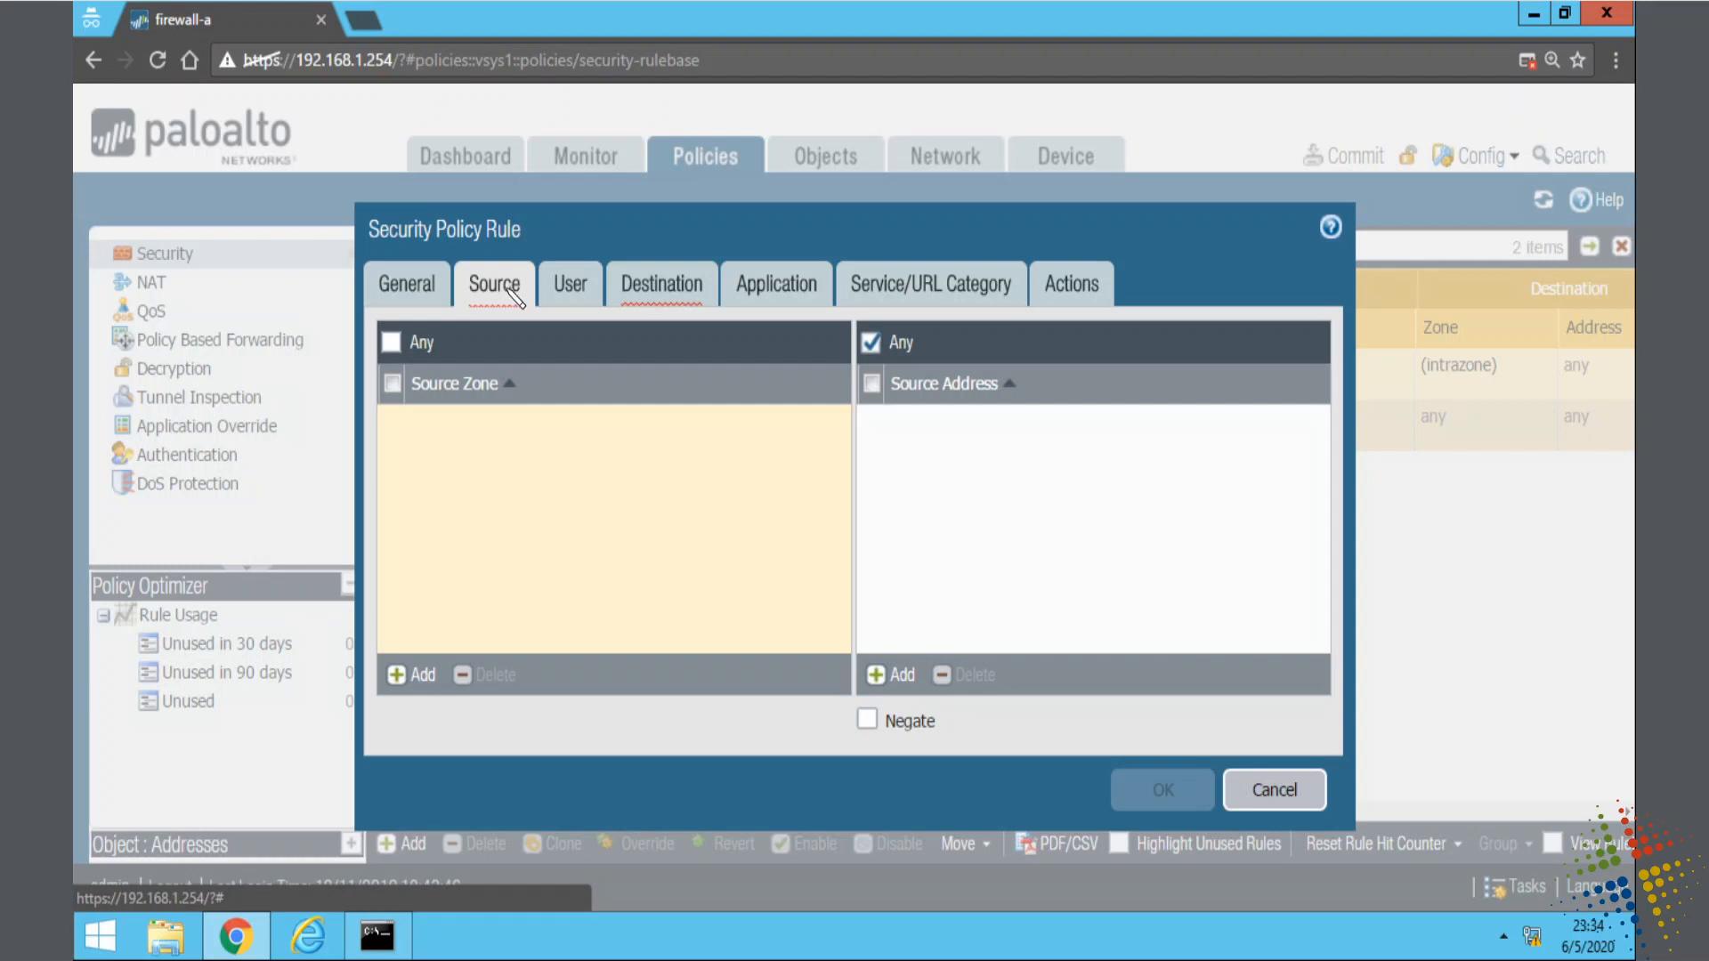
drag(410, 405, 505, 407)
drag(895, 401, 1000, 401)
key(Escape)
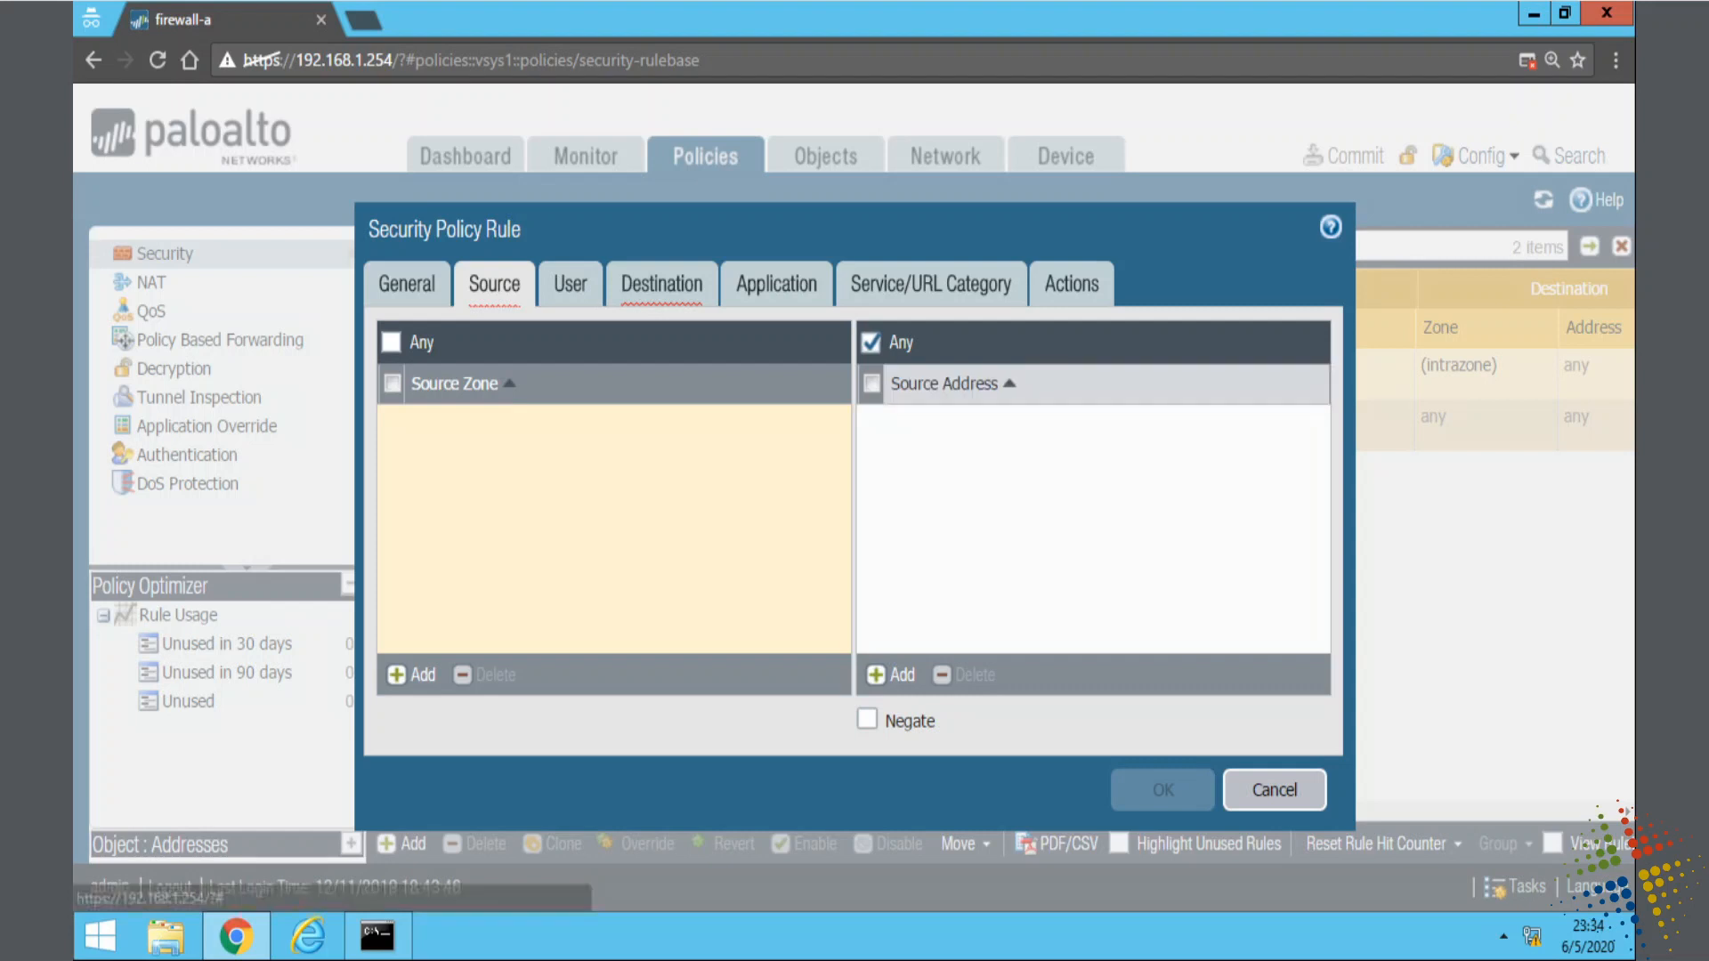
click(420, 677)
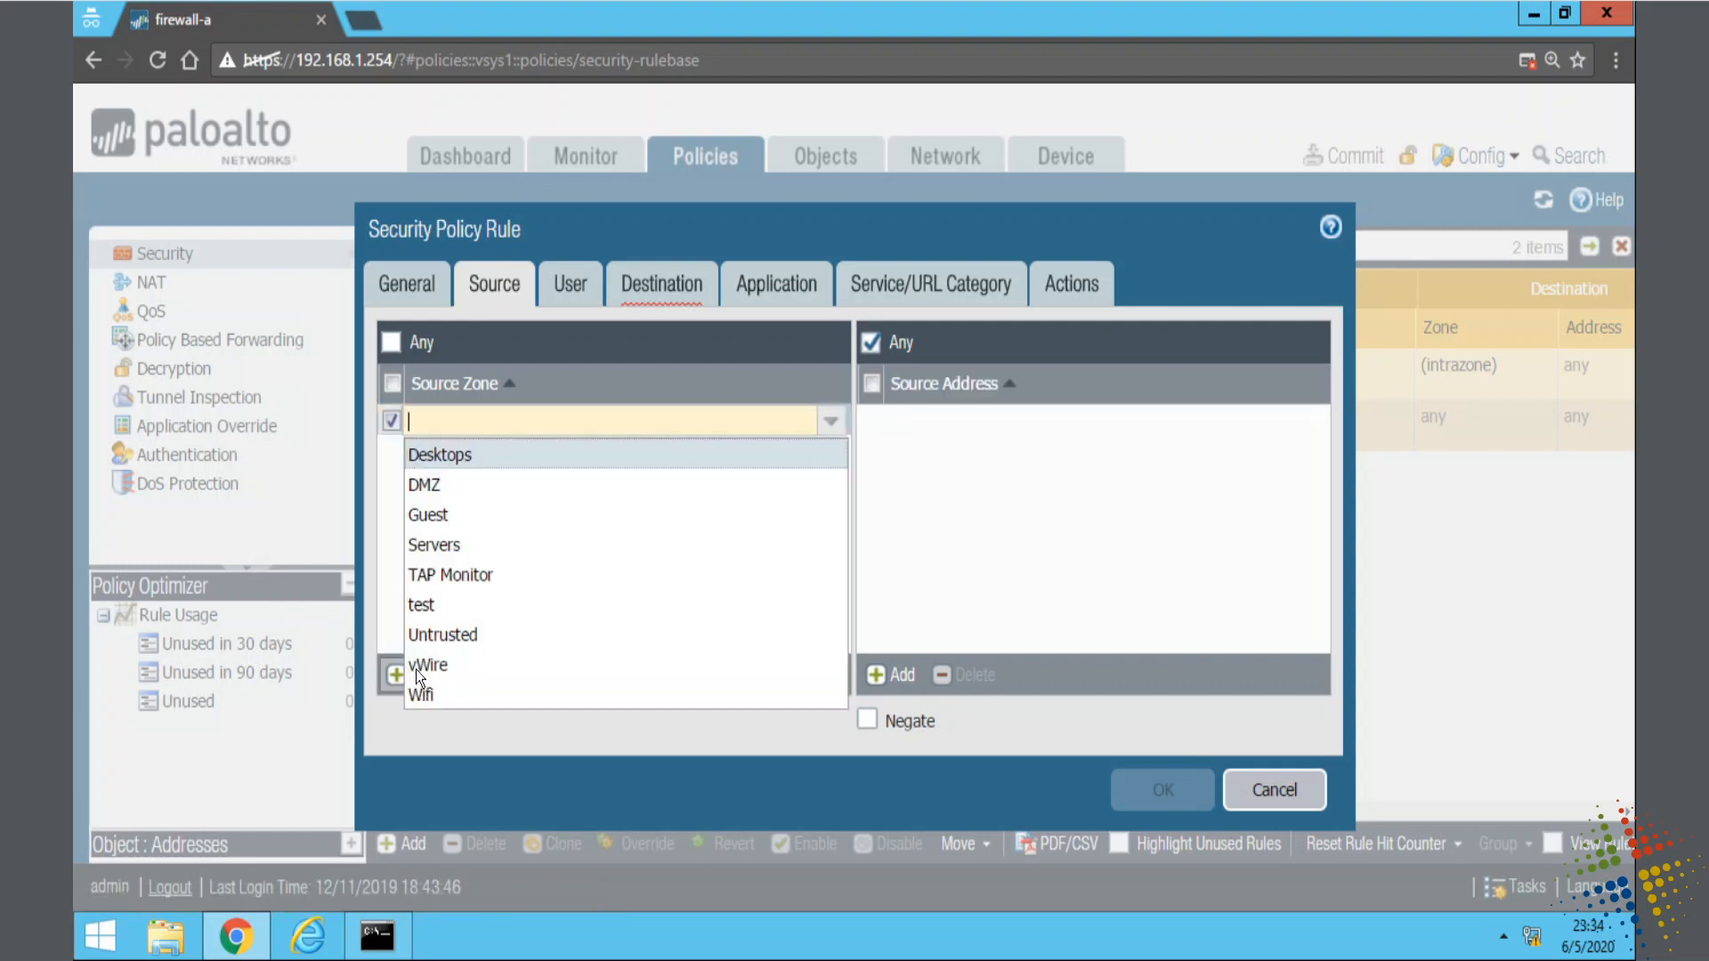
click(483, 546)
click(975, 447)
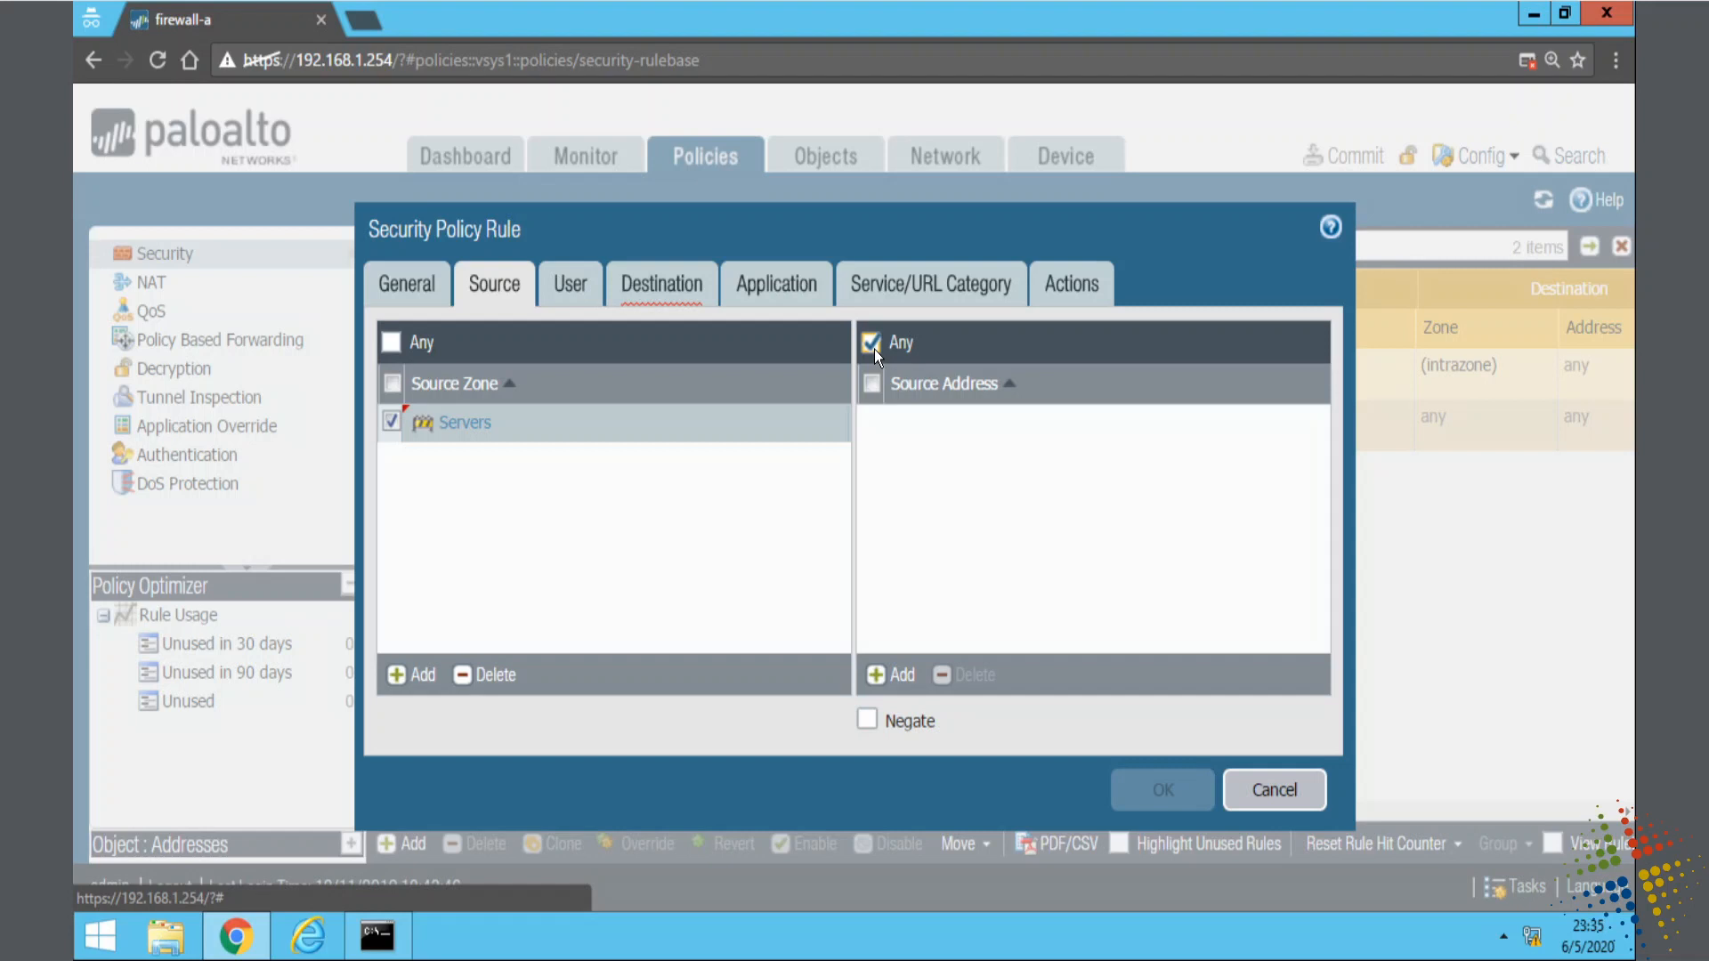
Check the rule's user settings and add DMZ as the destination zone, leaving the destination address as Any
click(568, 296)
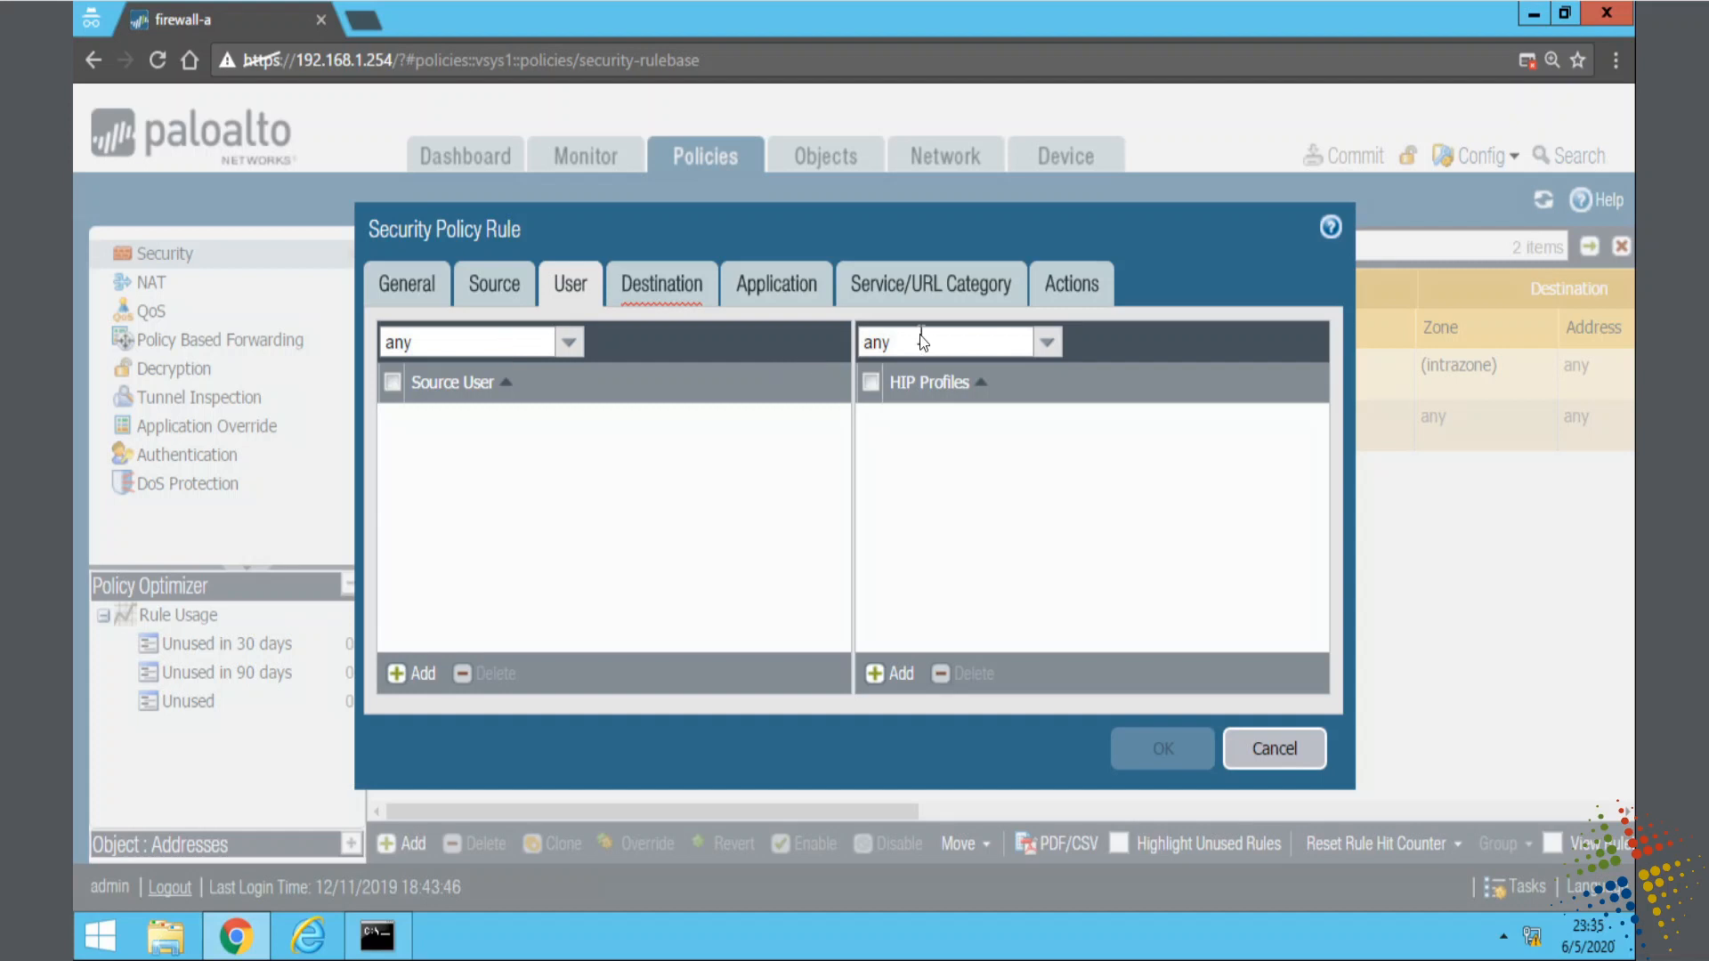
click(675, 285)
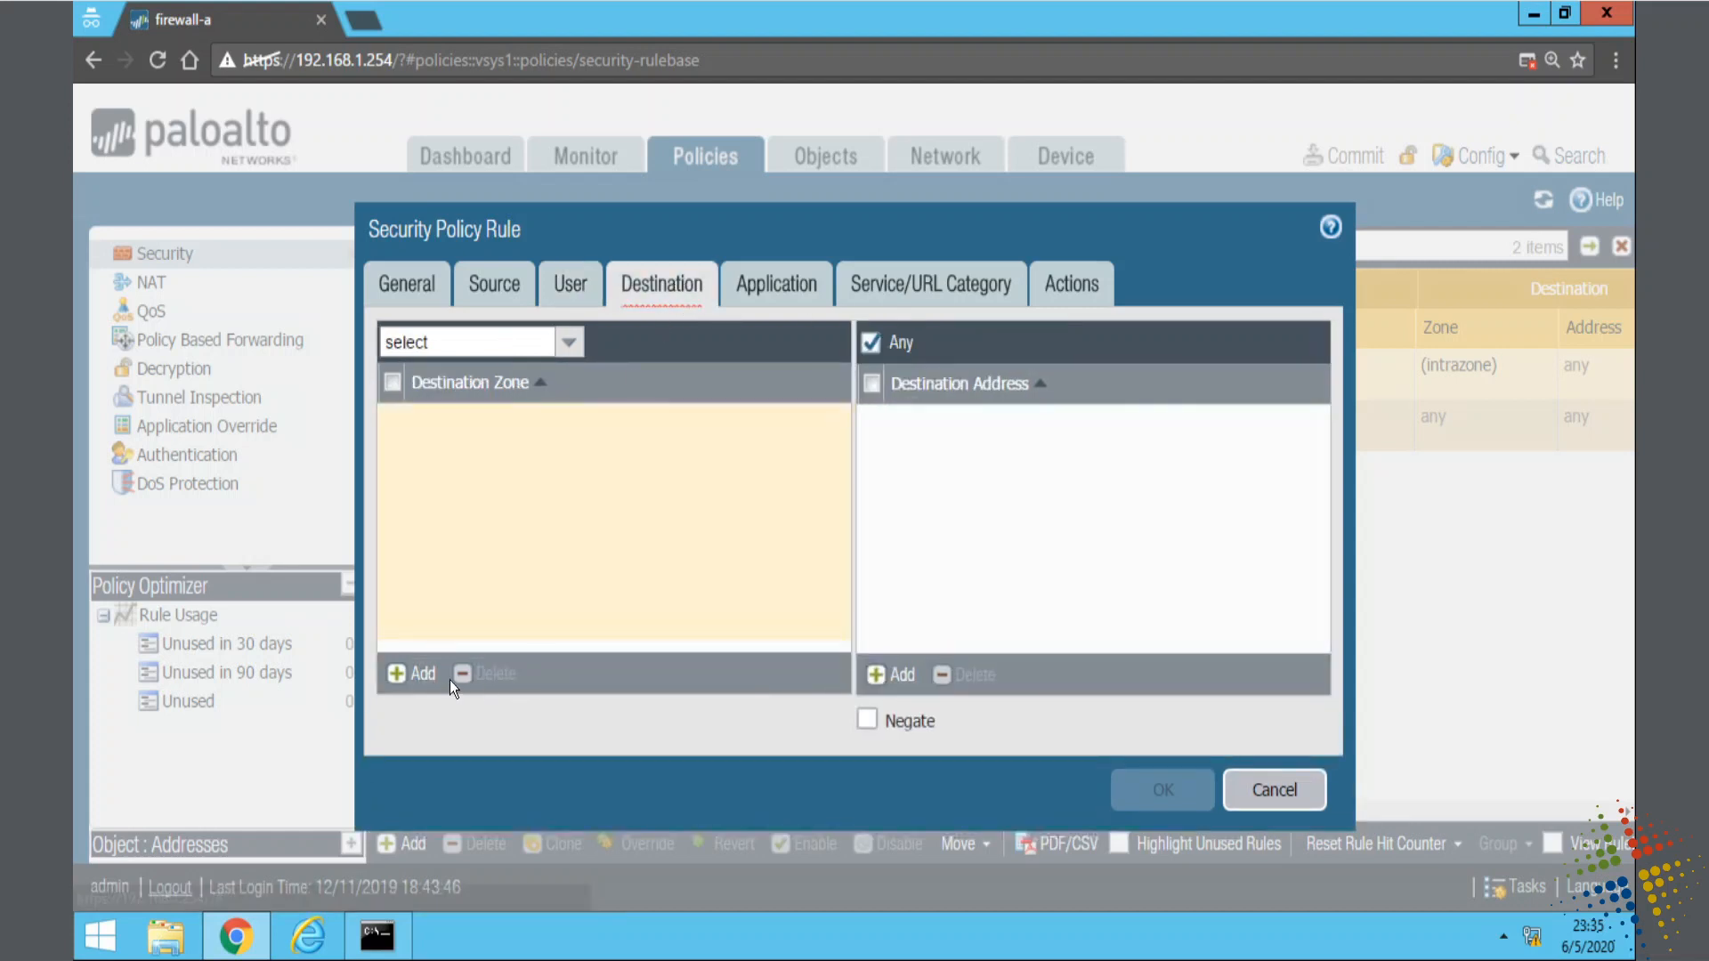
click(412, 674)
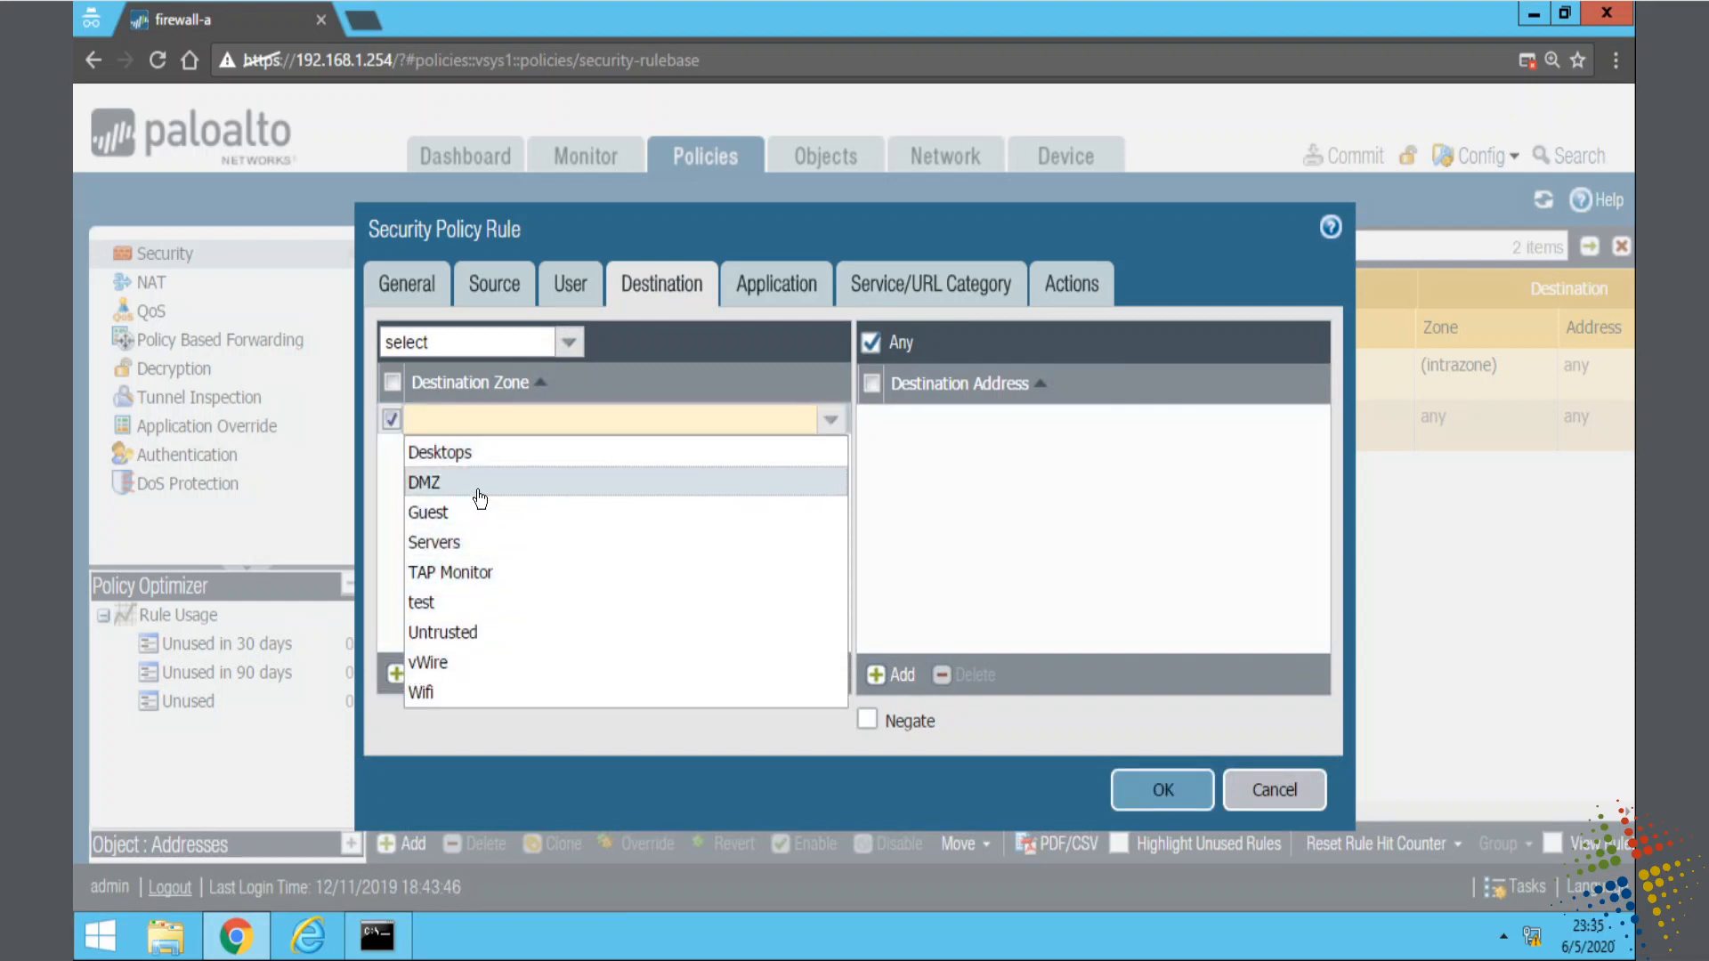
click(473, 485)
click(917, 505)
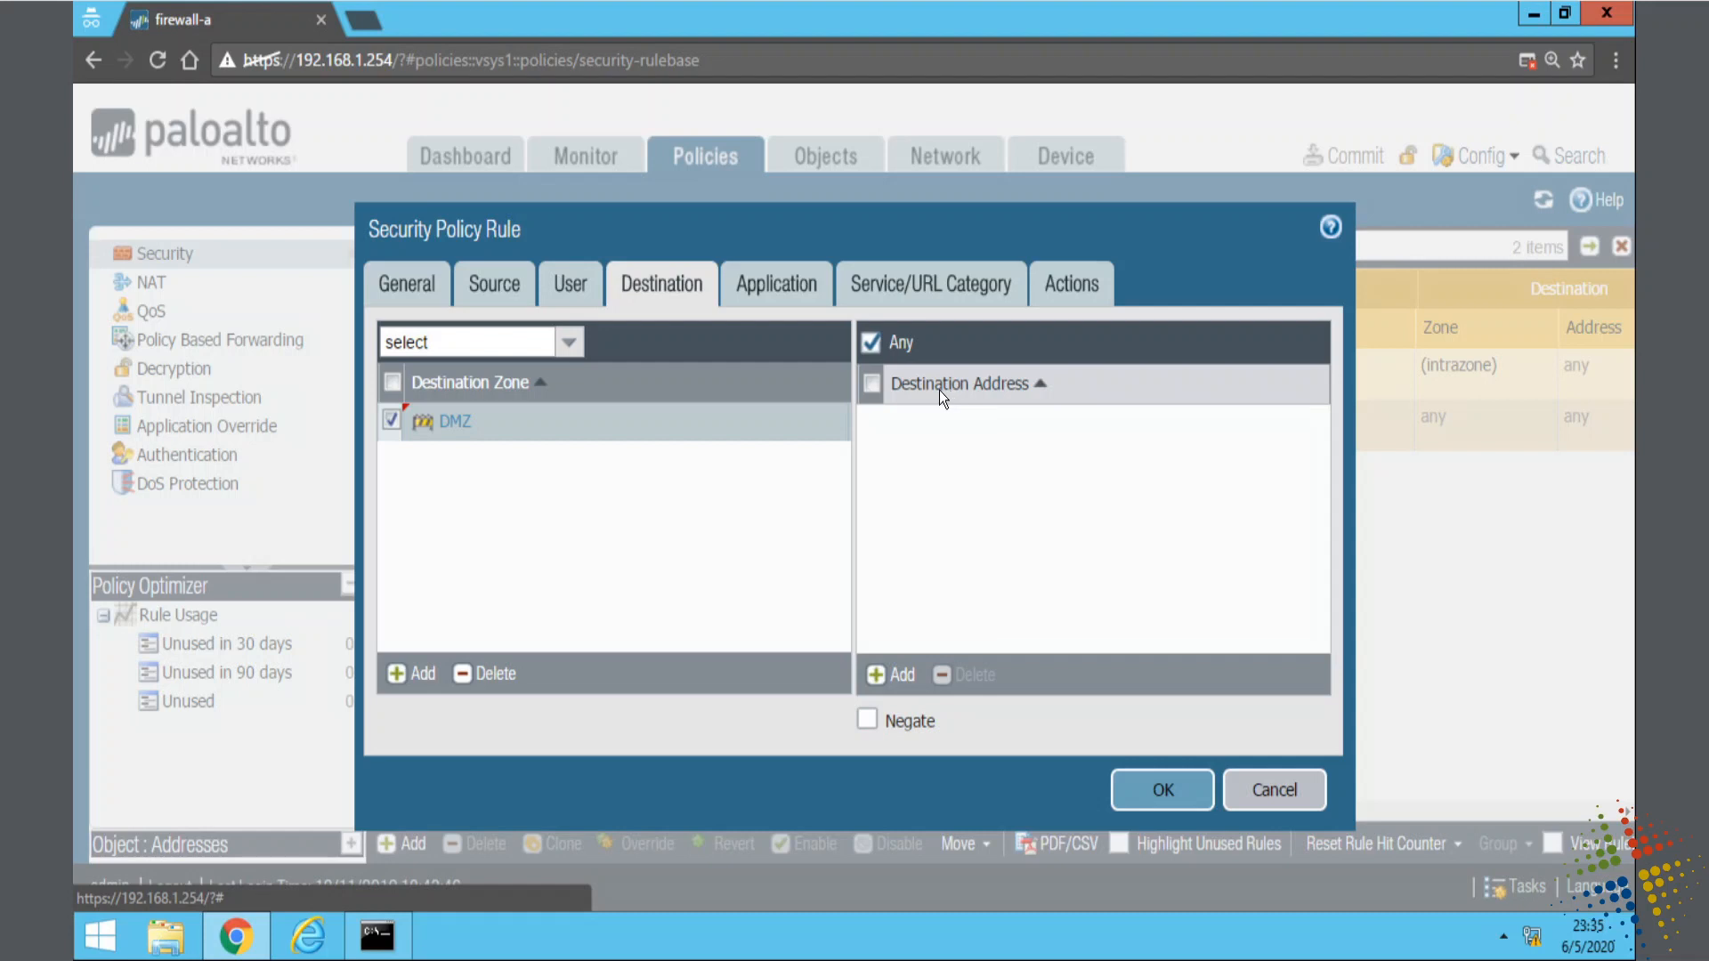
Review the rule's application settings and its service and URL category settings
click(790, 283)
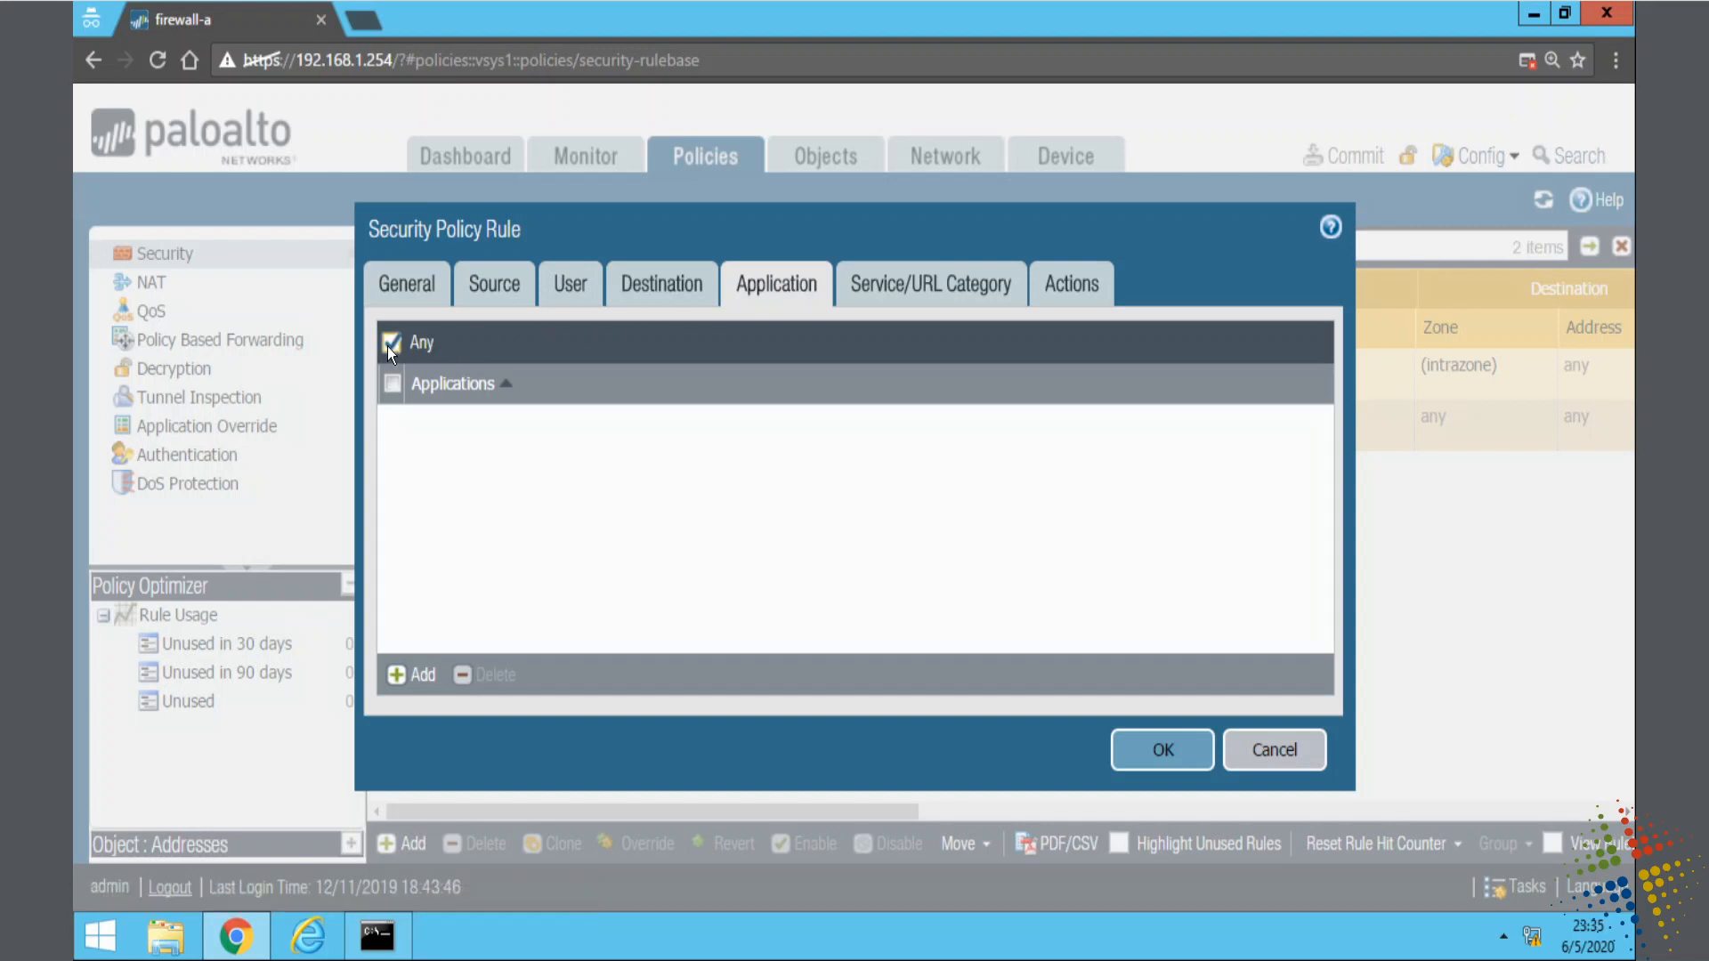
click(948, 298)
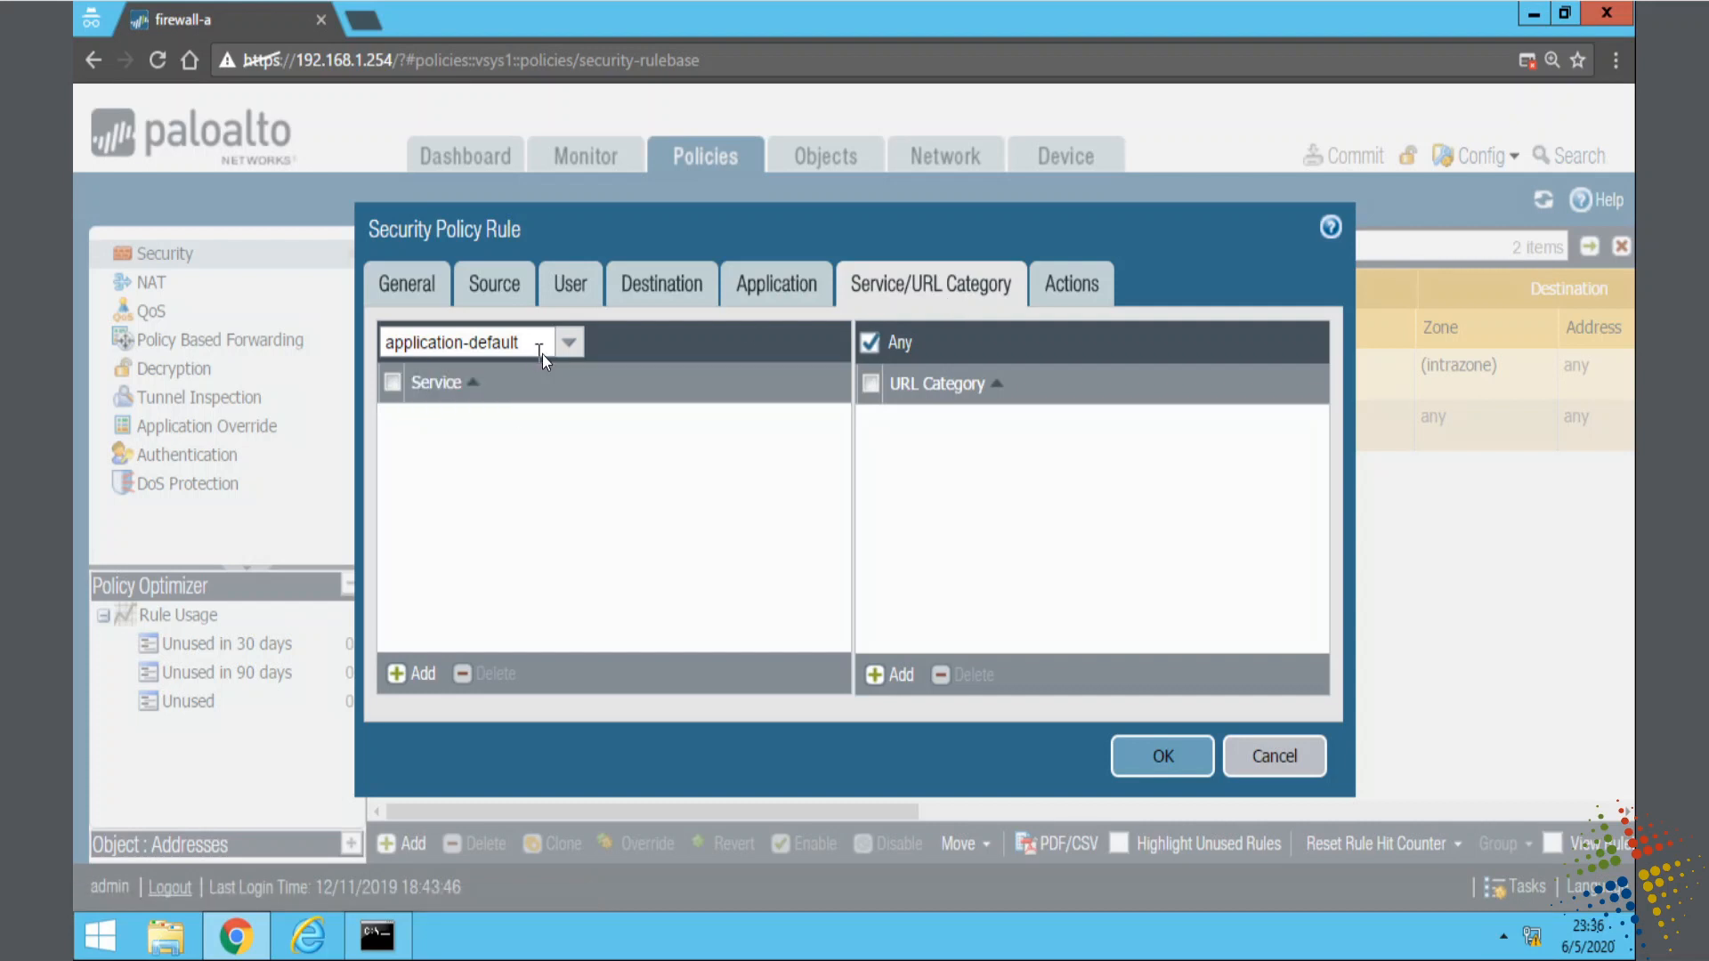
click(759, 298)
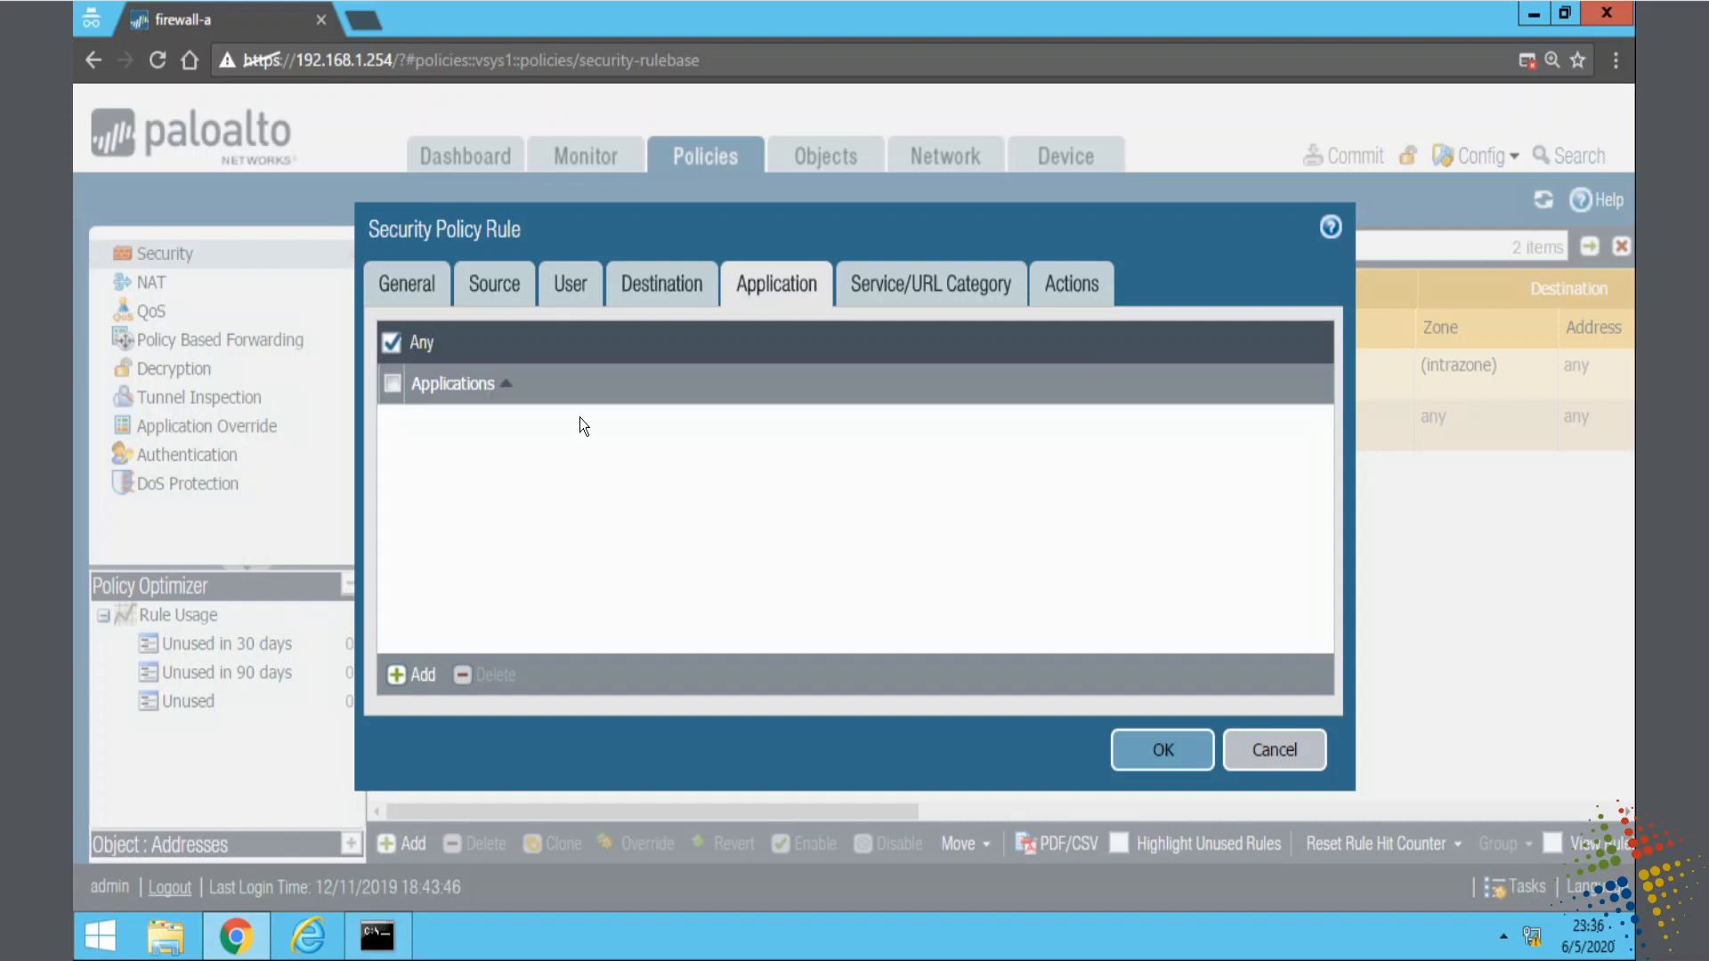
click(986, 282)
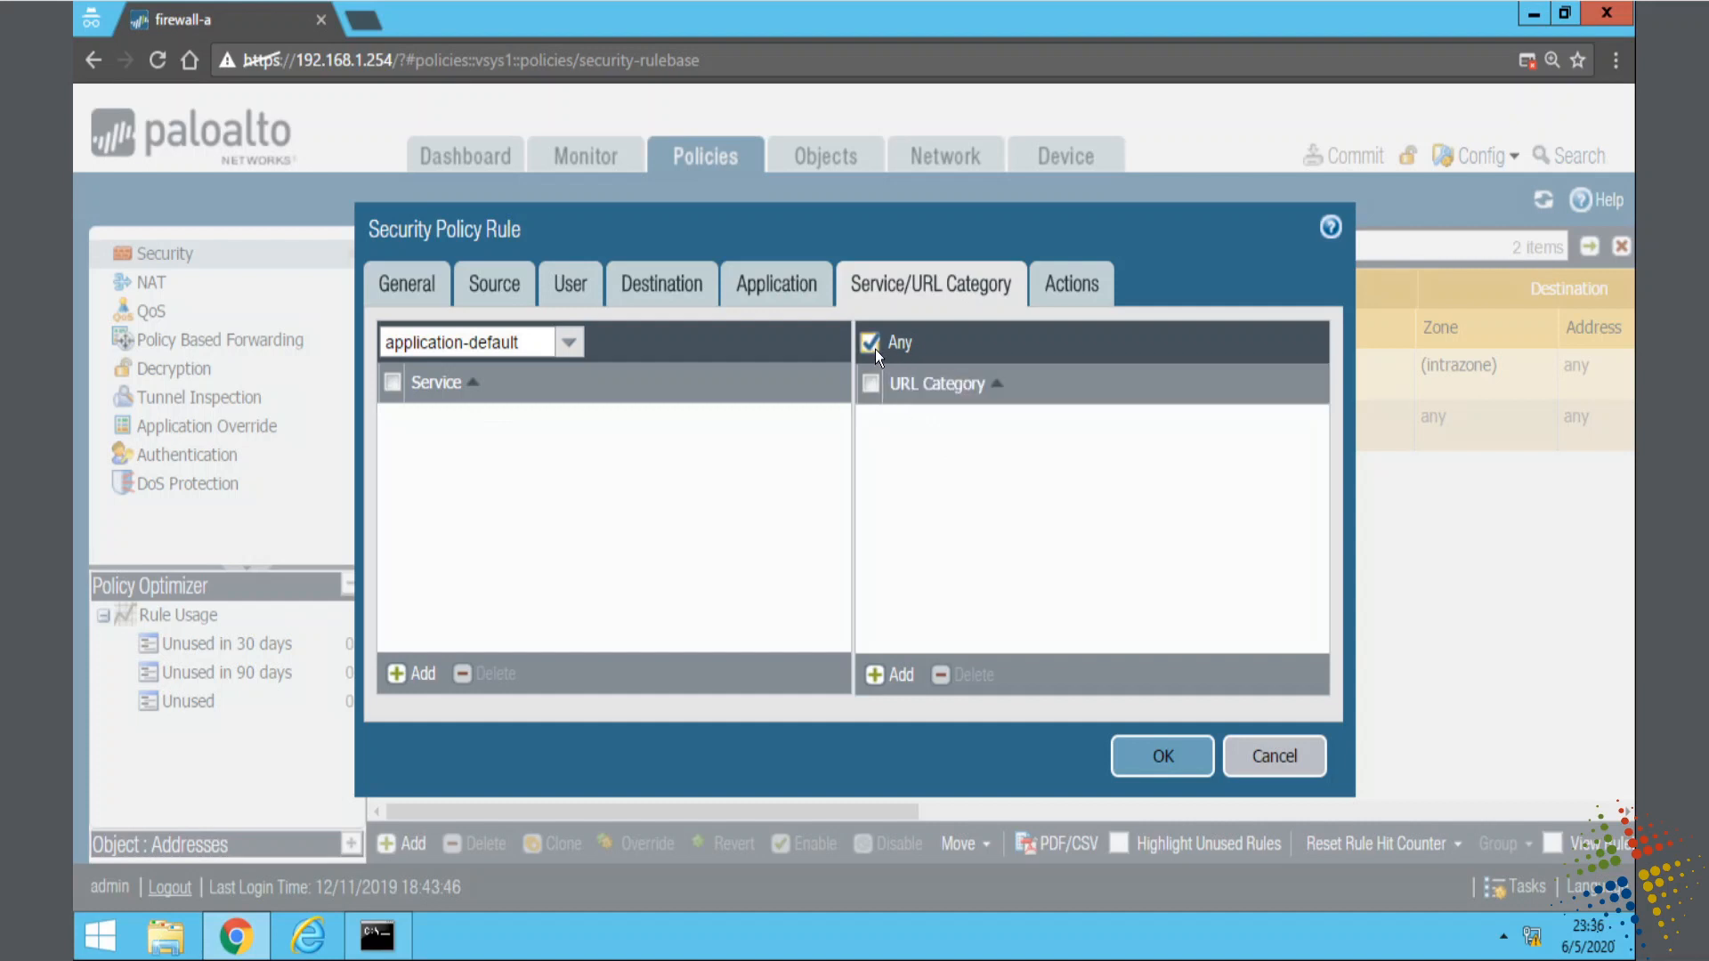
Review the rule's action and log forwarding options, keep Allow and None, and save the rule
click(1070, 283)
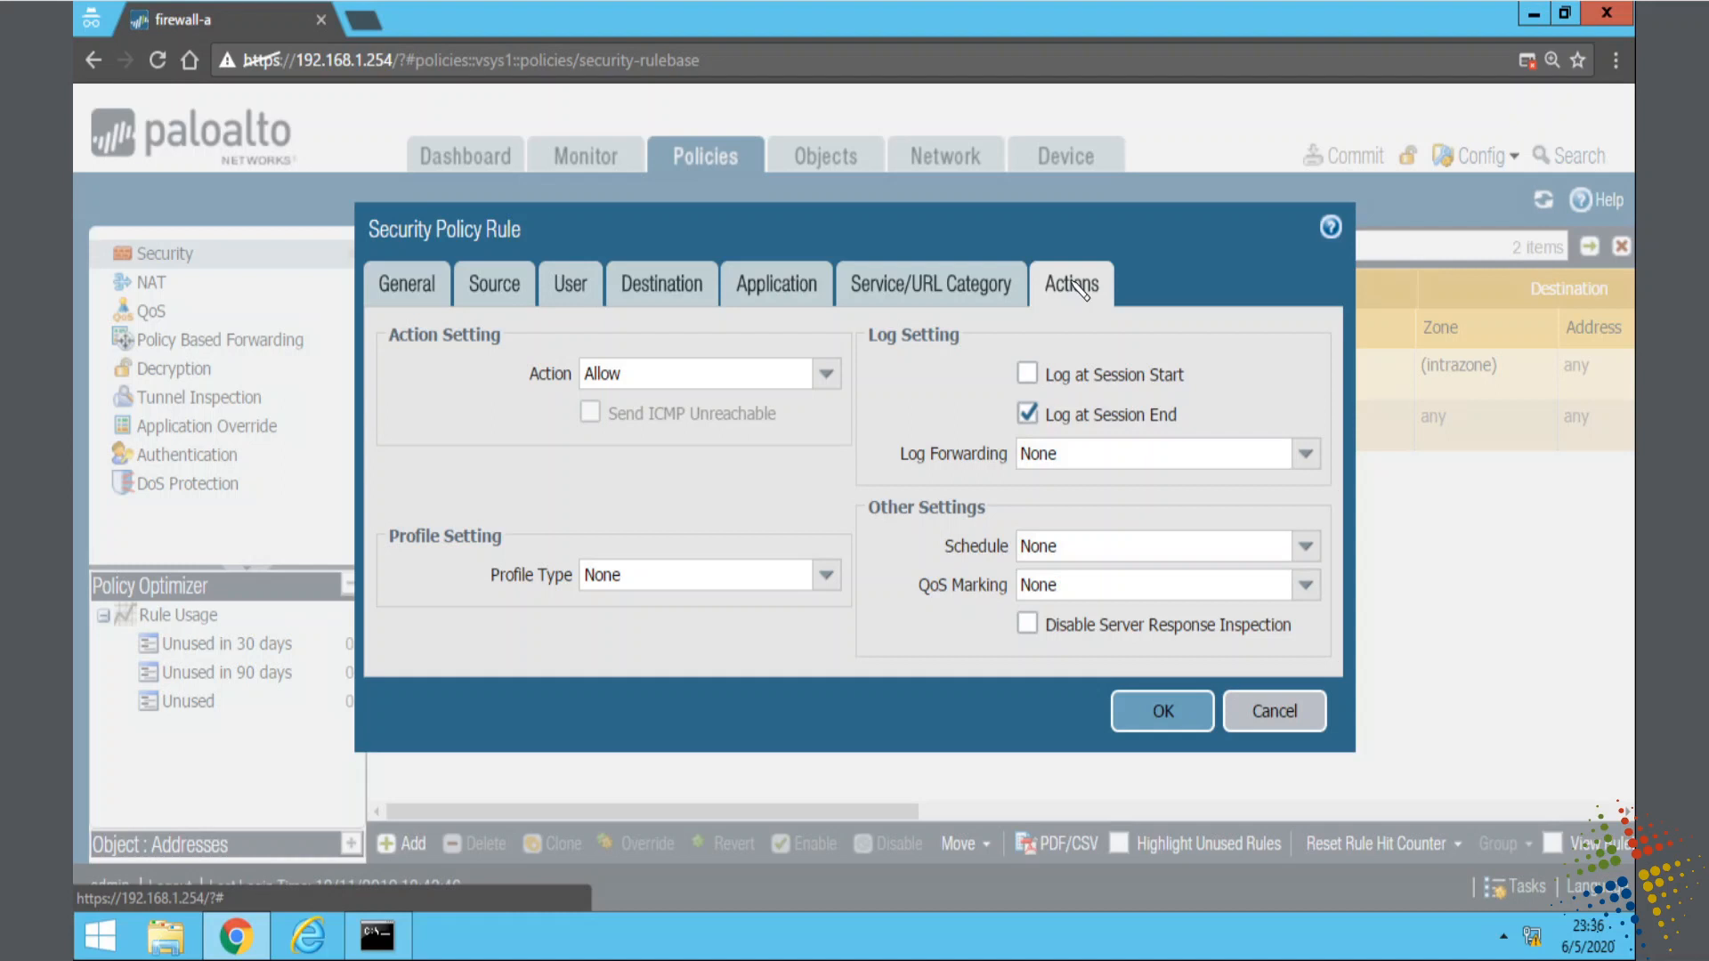
mouse_move(634, 392)
mouse_down()
mouse_move(634, 365)
mouse_move(587, 338)
mouse_move(648, 405)
mouse_up()
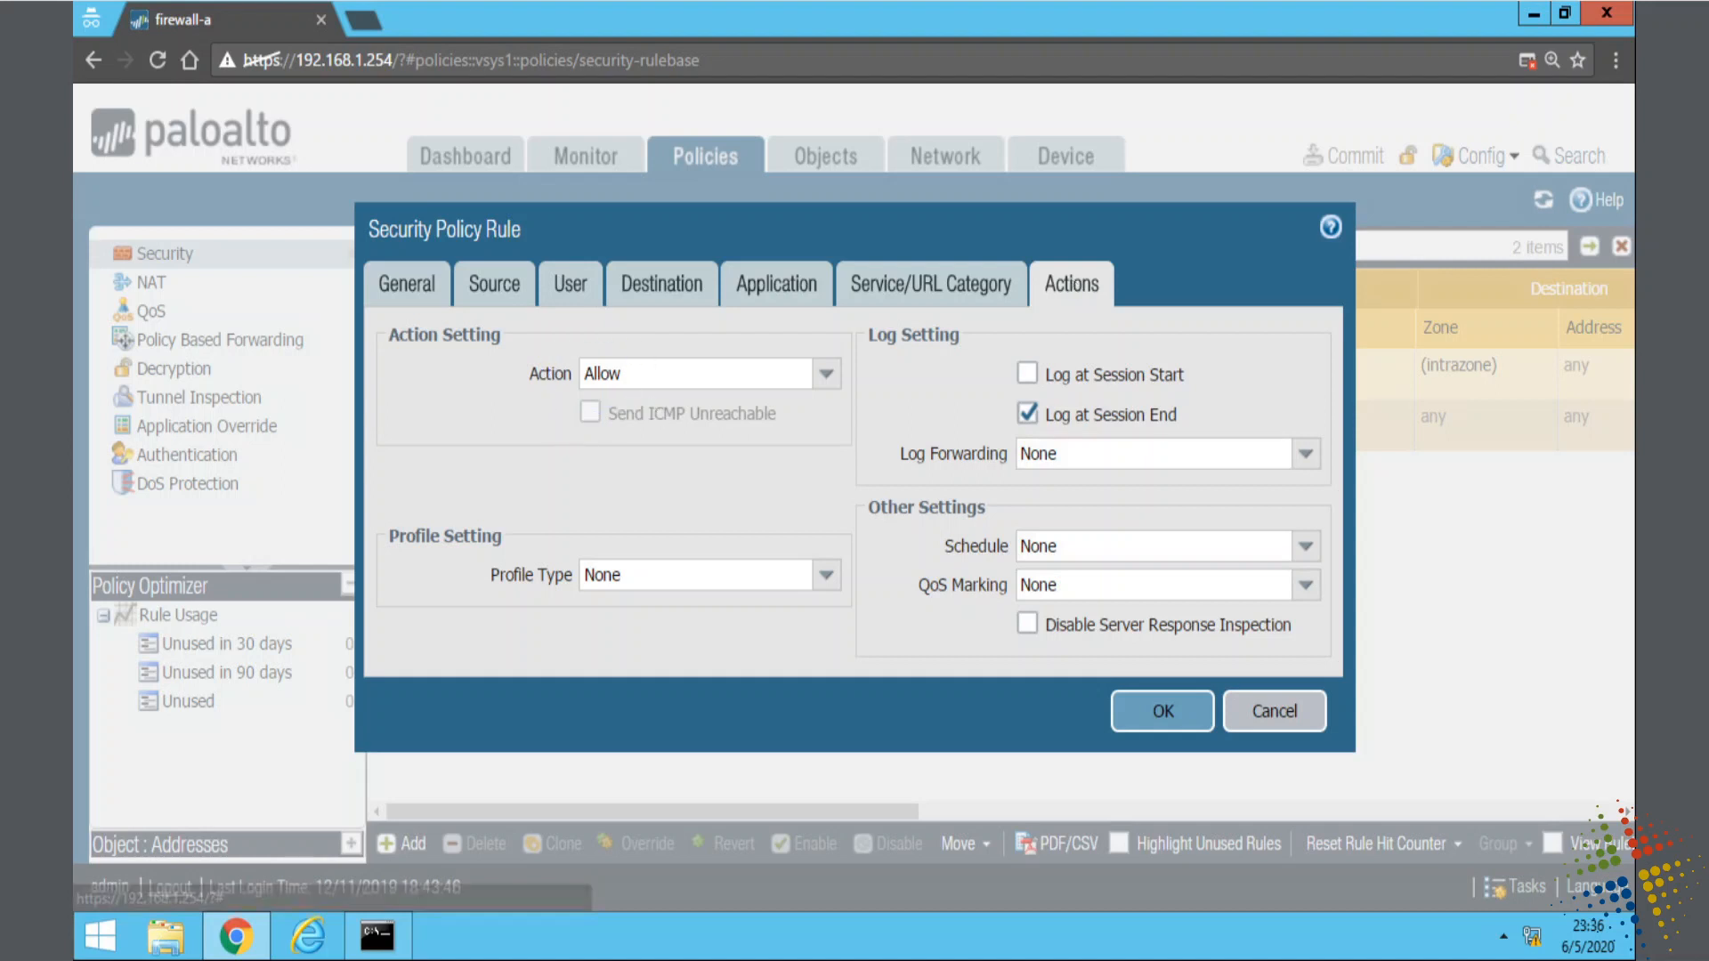
click(825, 379)
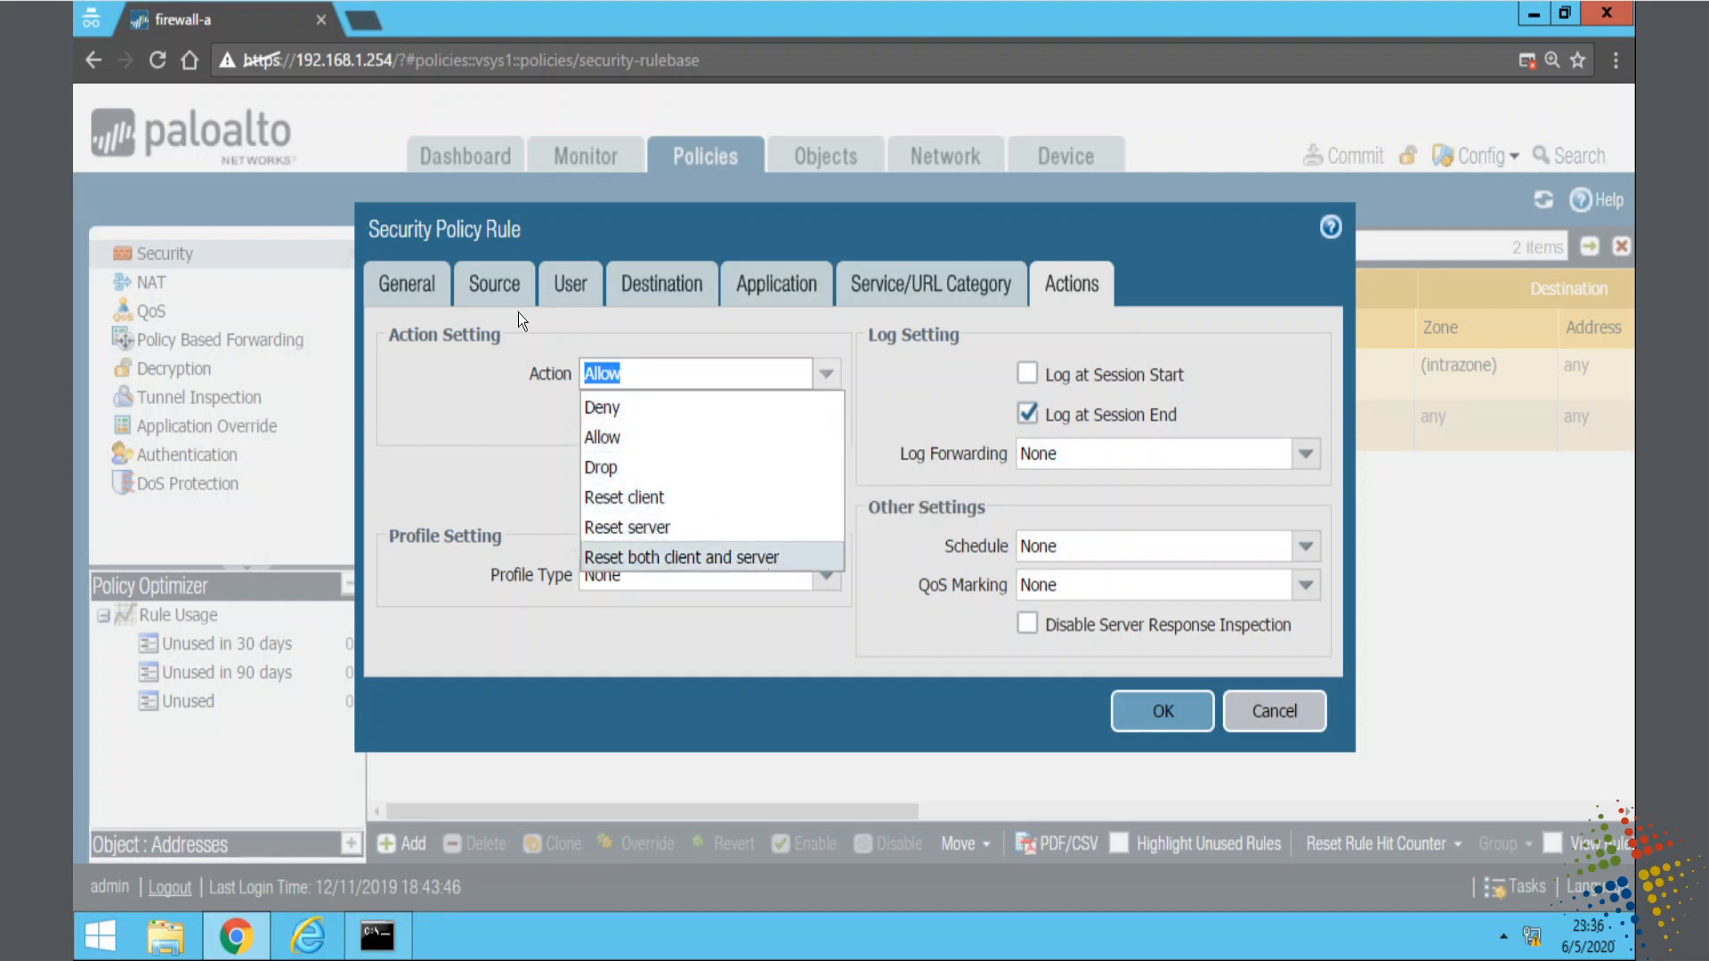
click(488, 376)
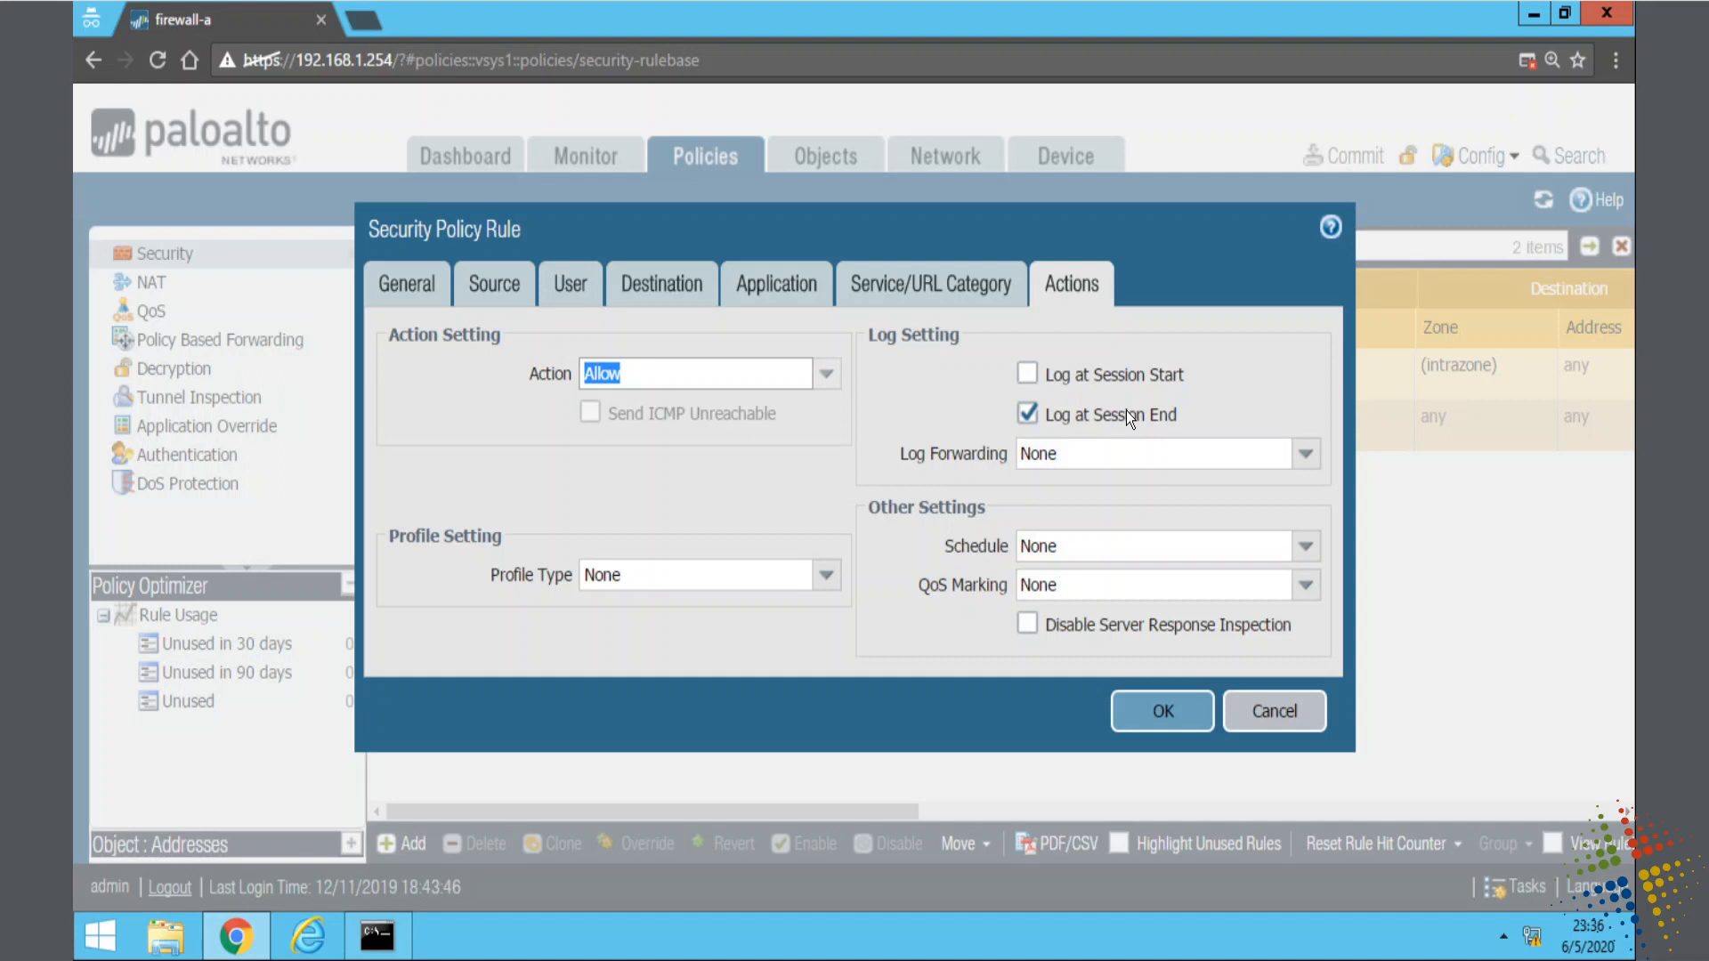
click(1306, 455)
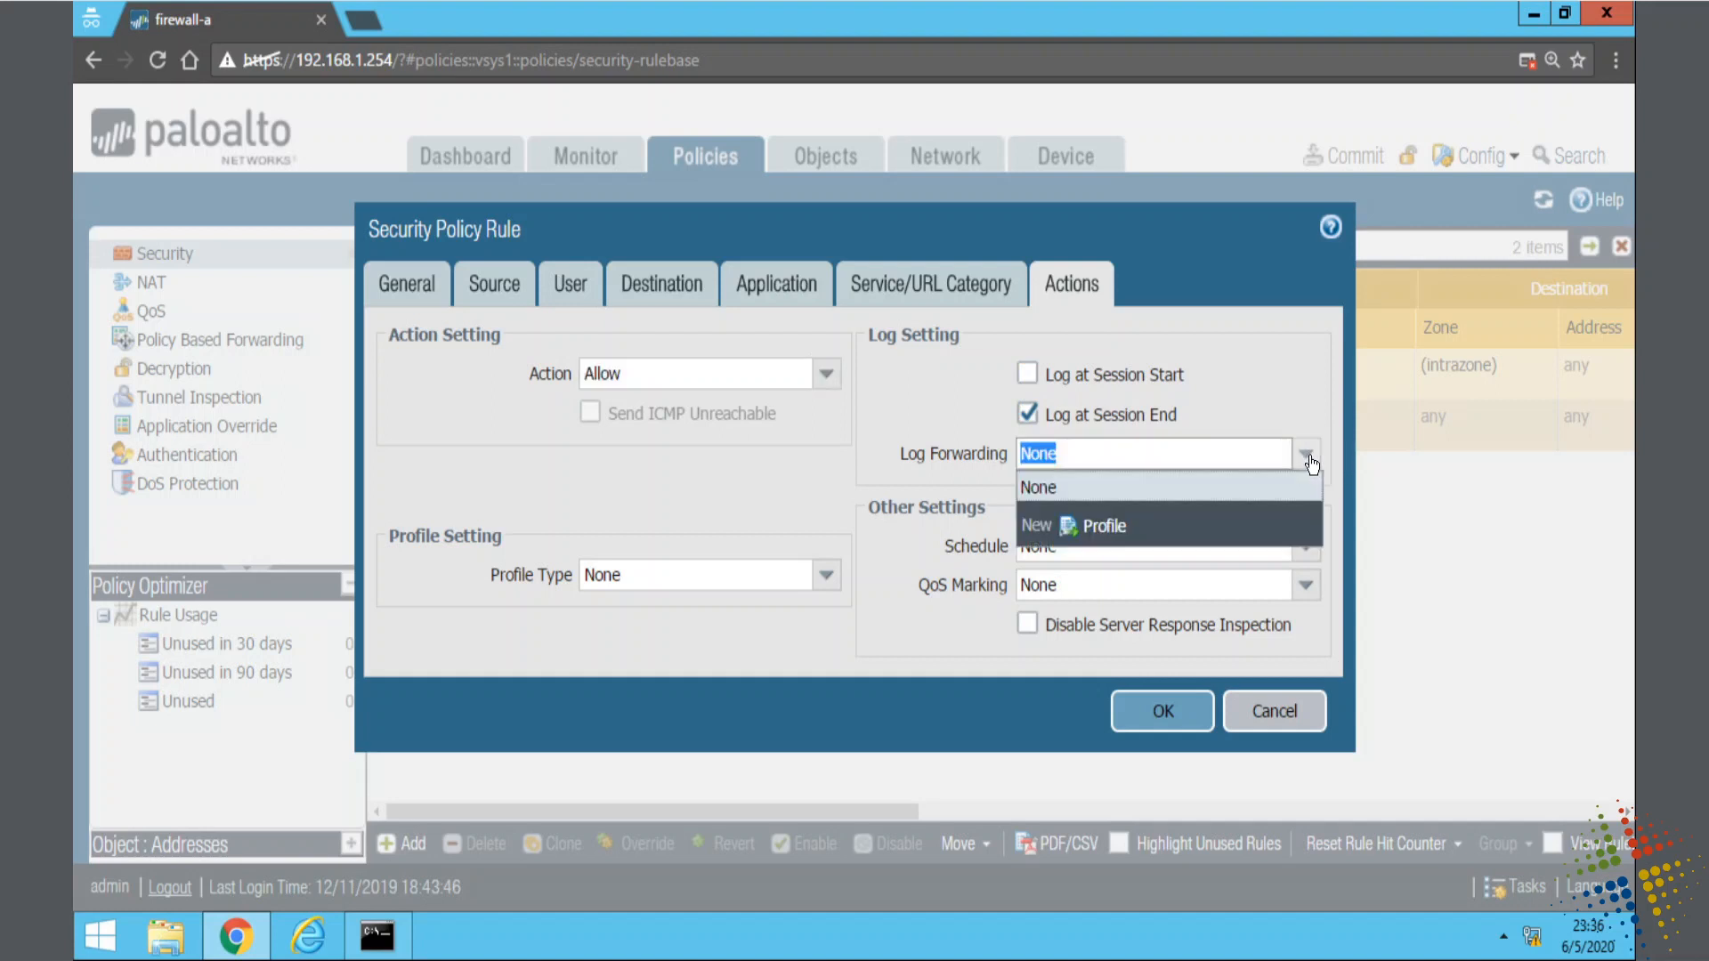
click(1312, 462)
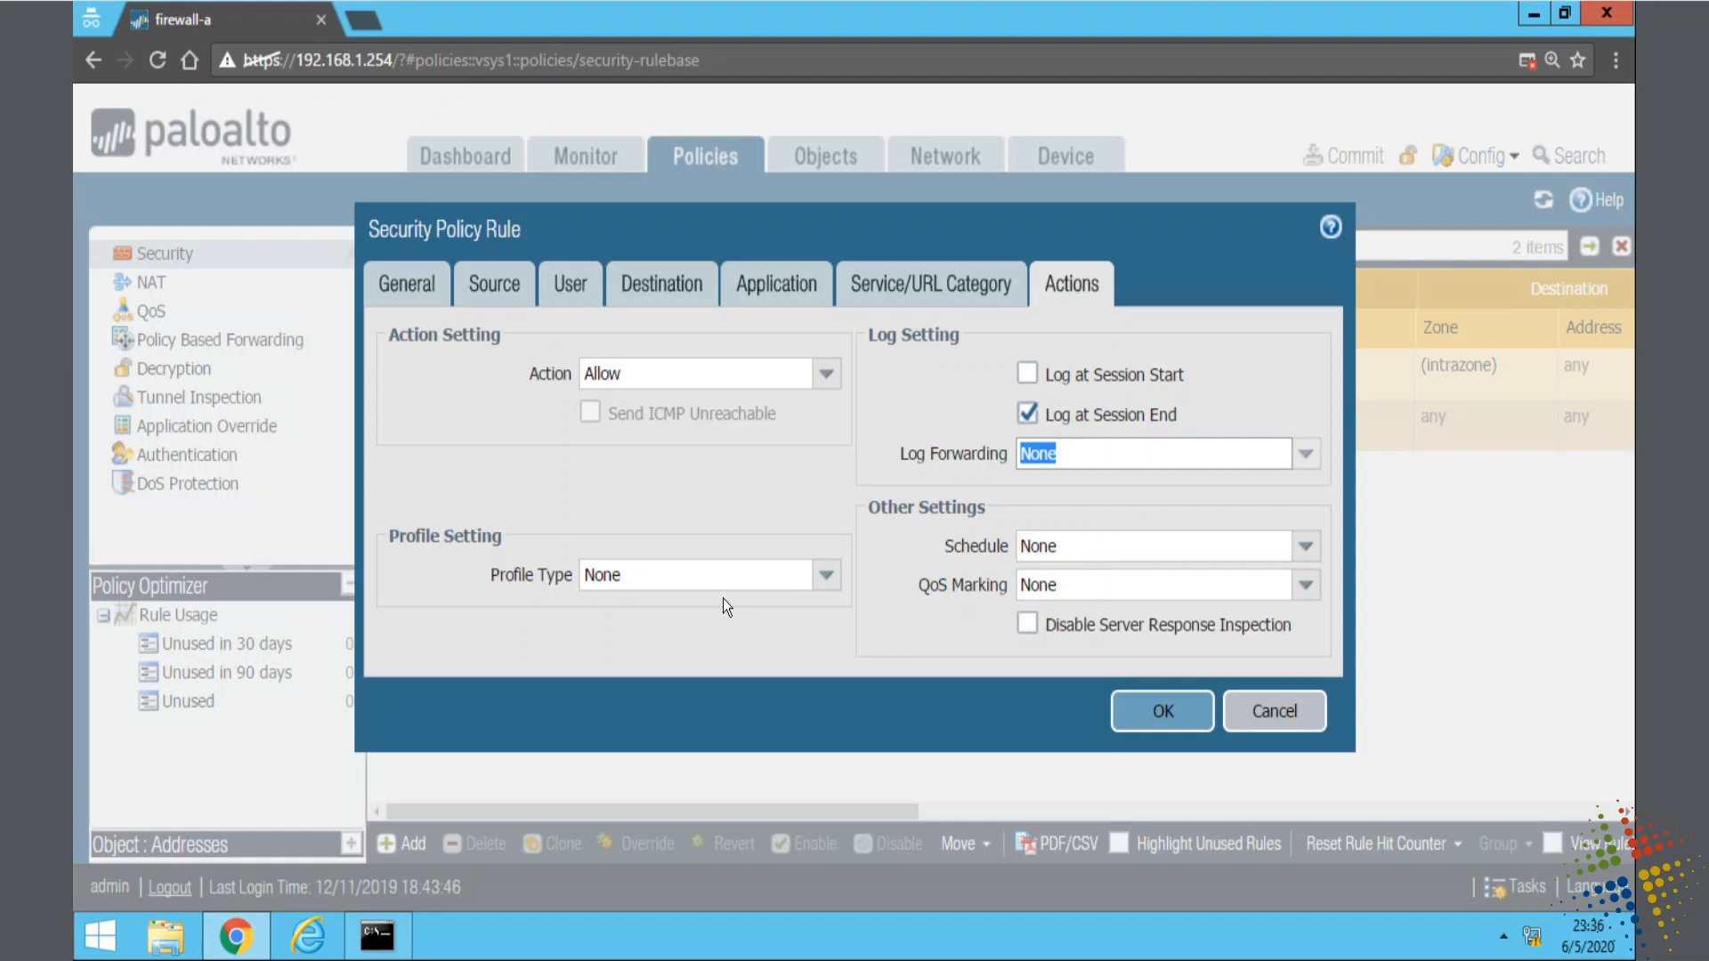
click(916, 486)
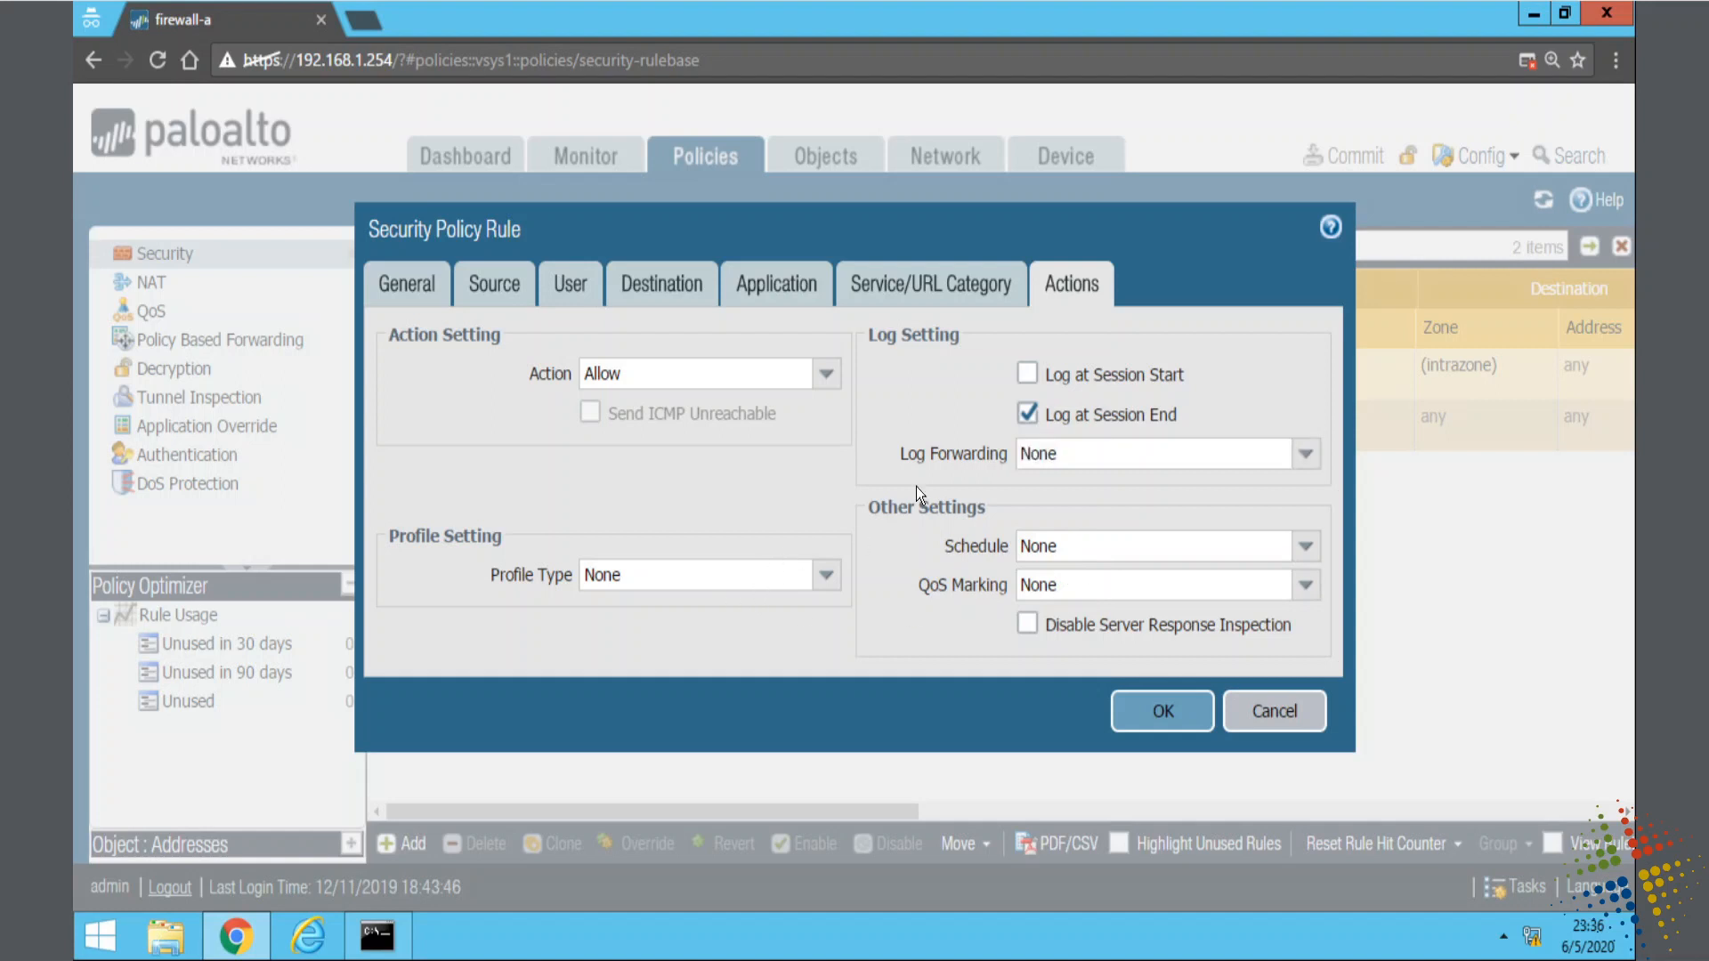
click(1151, 720)
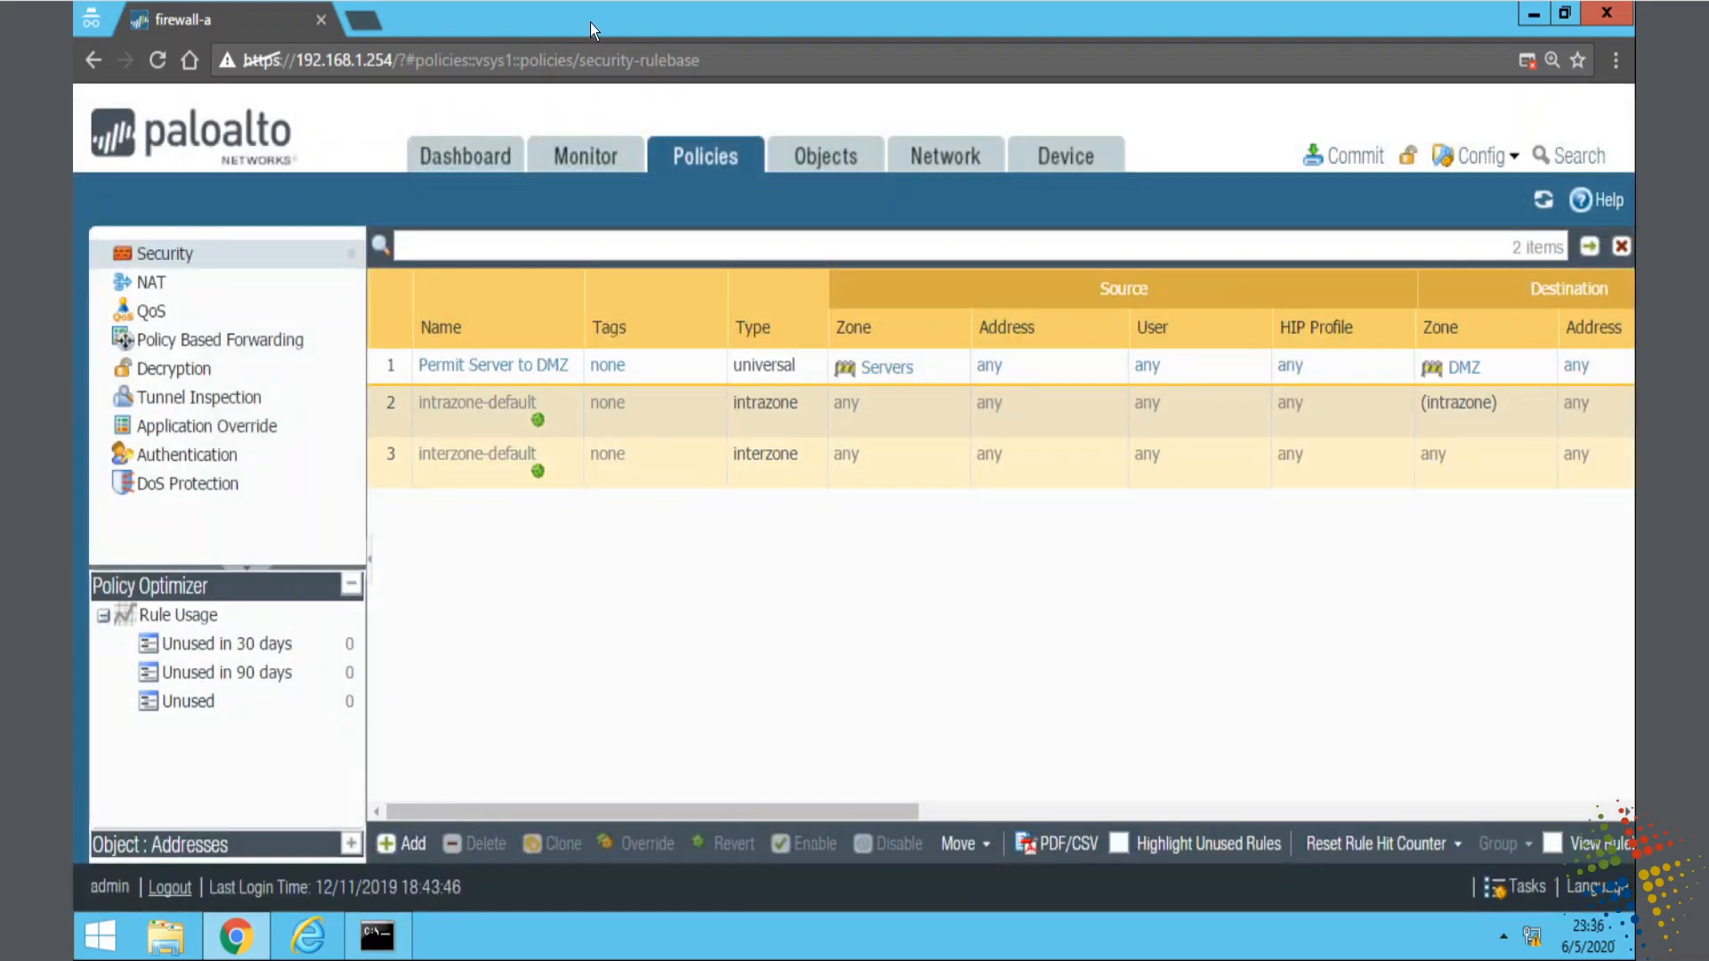
Move the browser window aside, switch to the command prompt and start a continuous ping to 192.168.50.10
drag(590, 23, 890, 59)
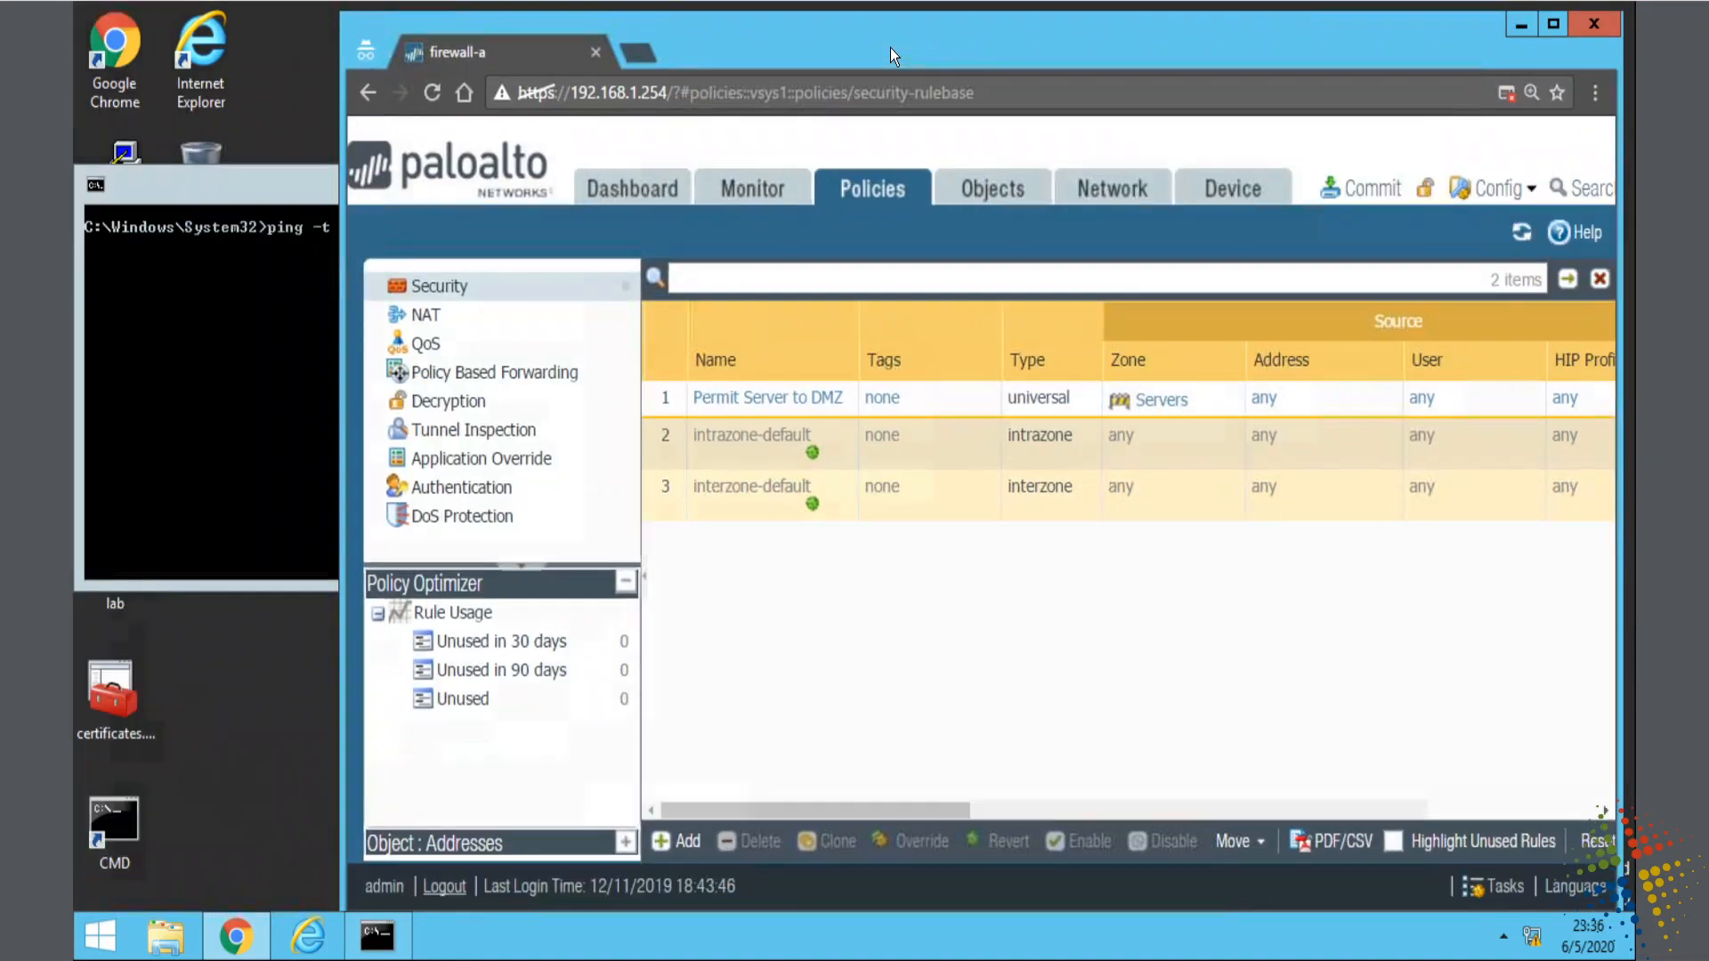
click(258, 186)
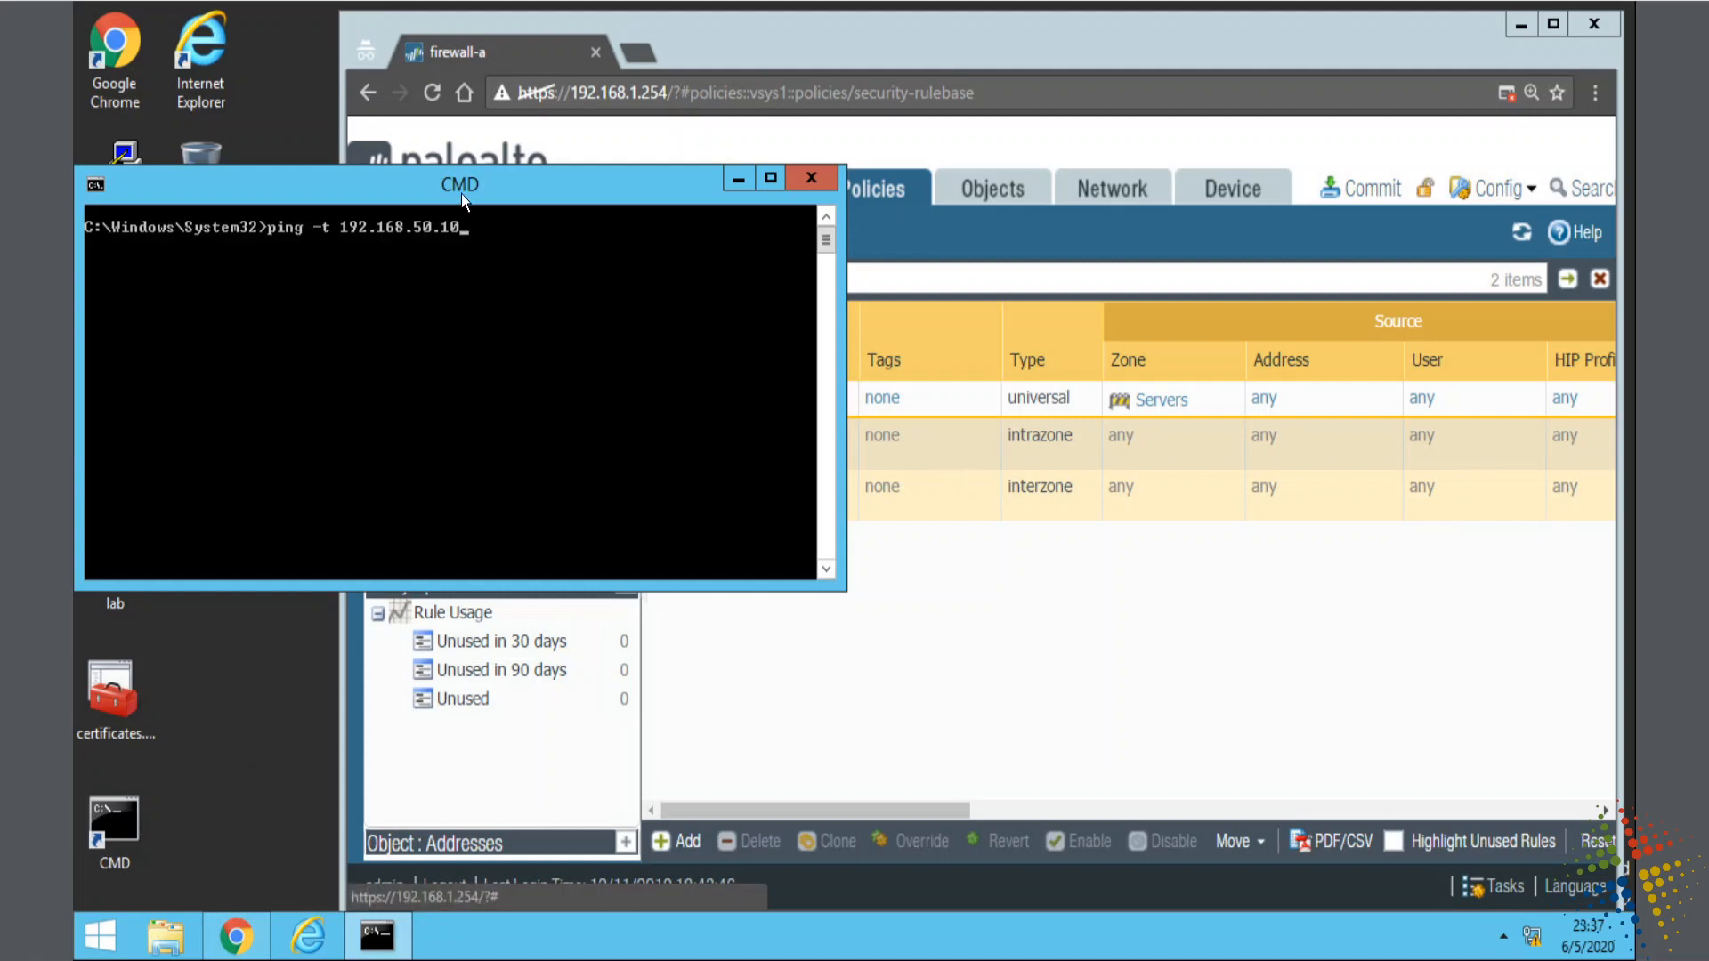
key(Return)
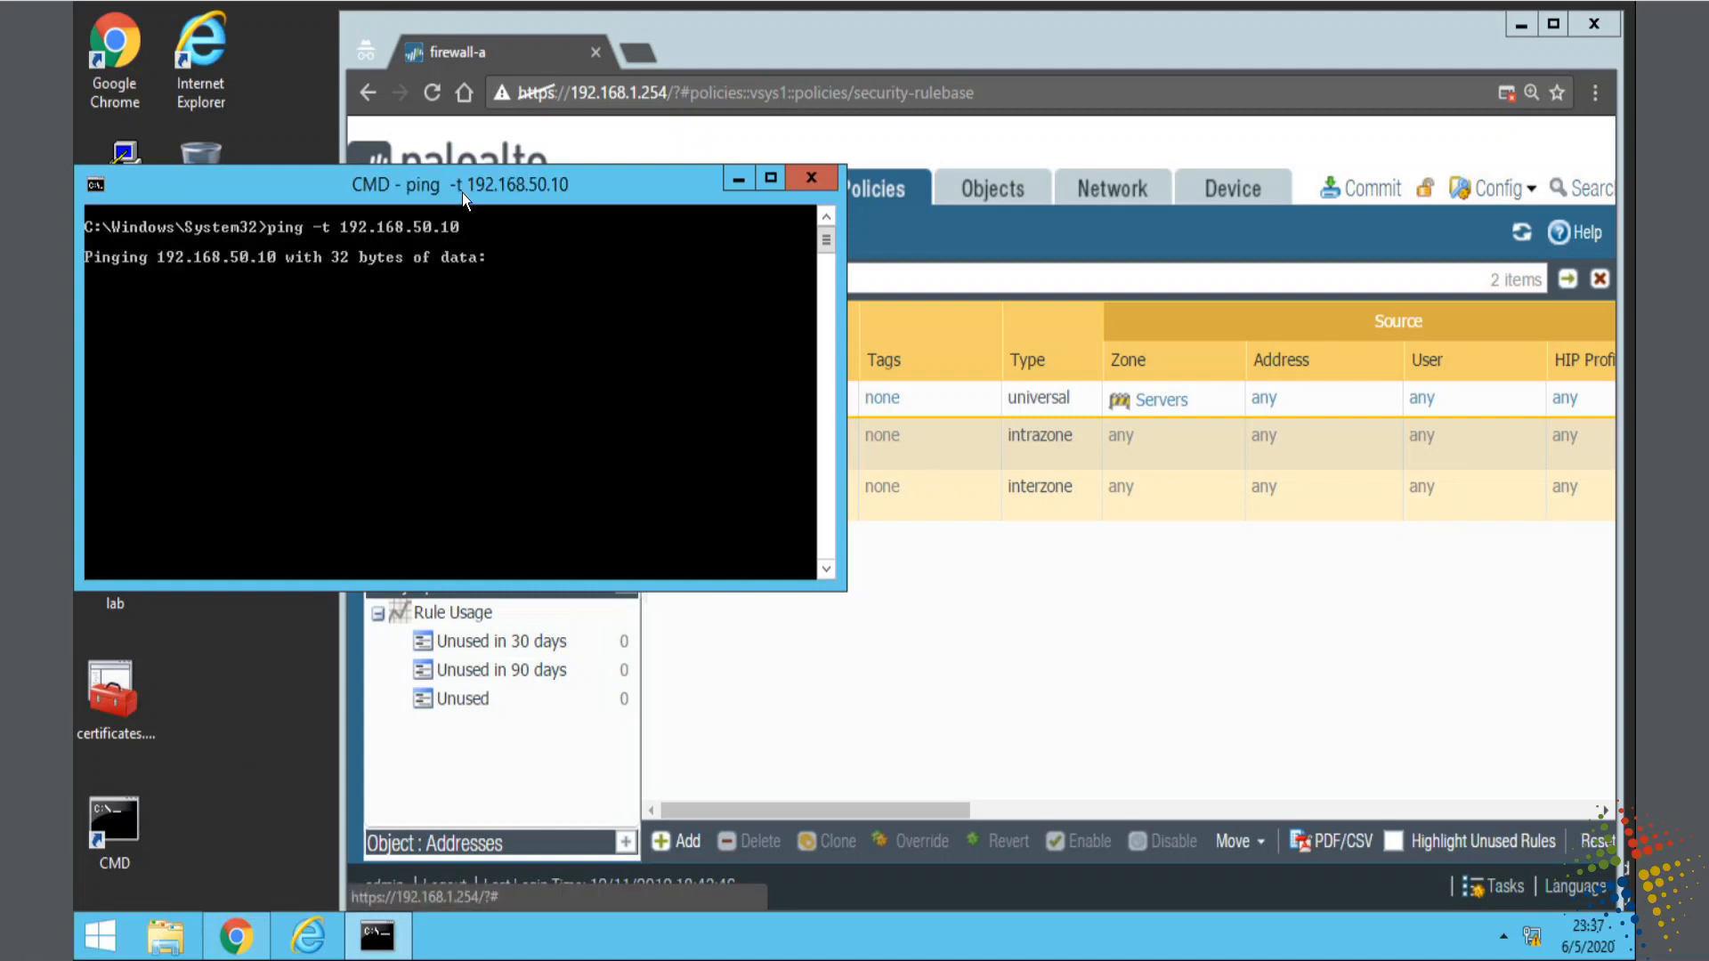
Return to the firewall's web interface, commit all changes and close the commit status once it completes
click(1152, 146)
click(1375, 190)
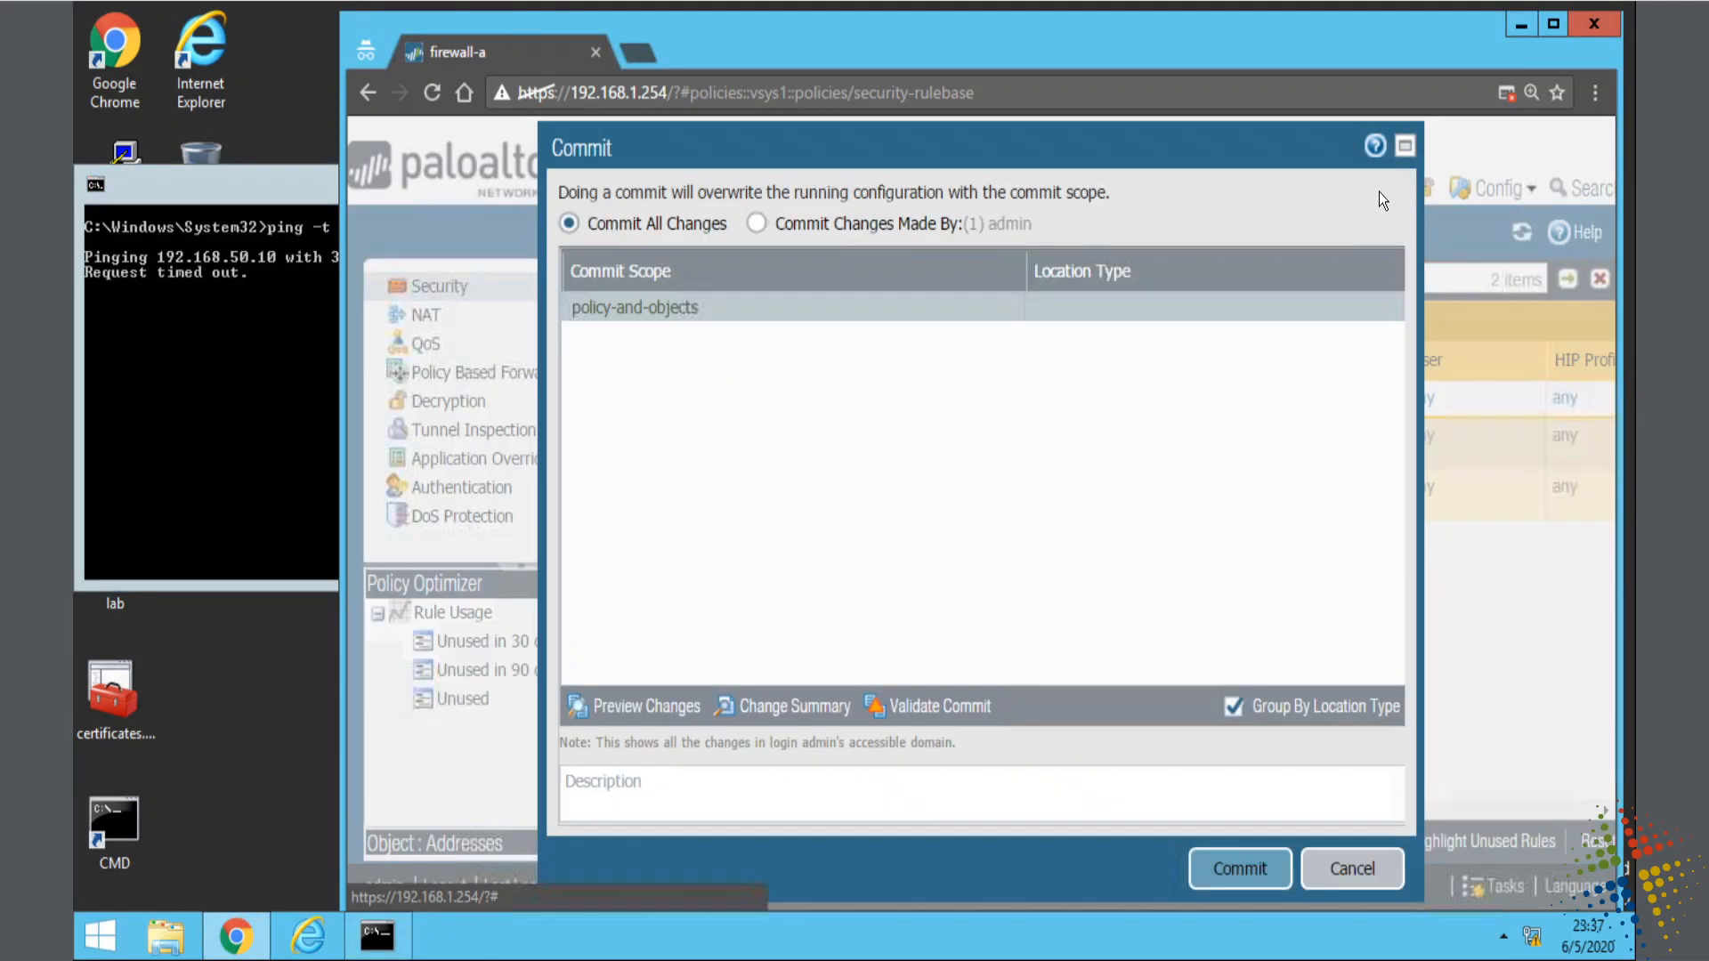
click(1269, 879)
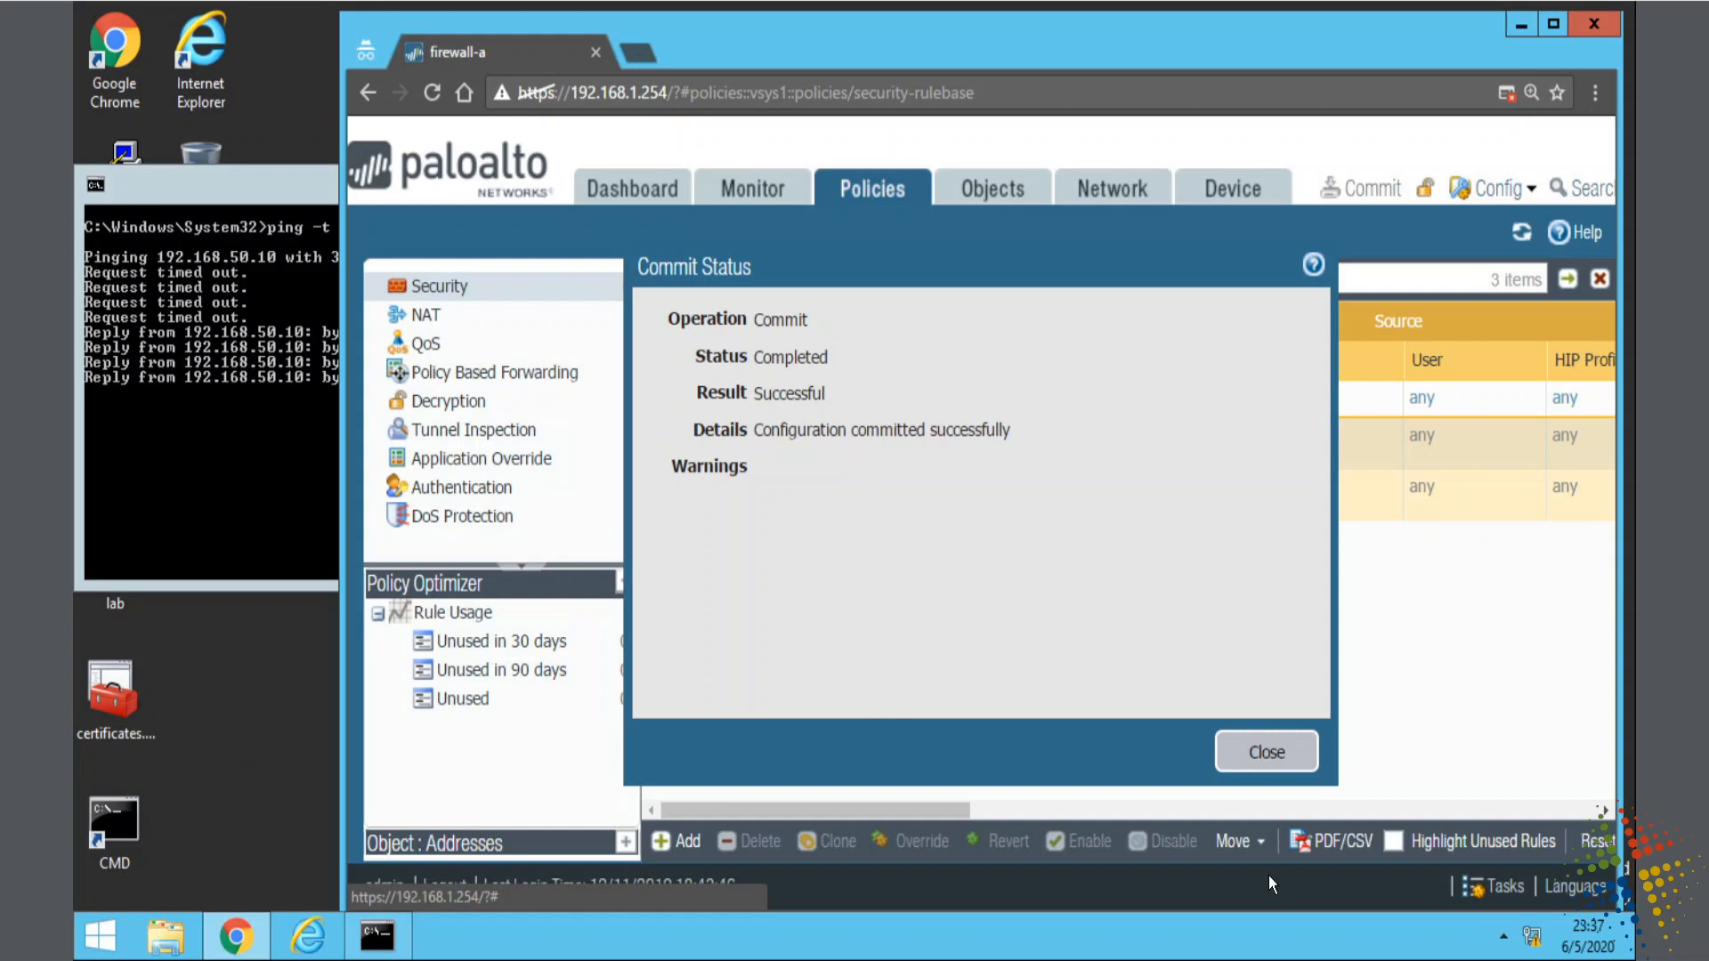
click(1264, 753)
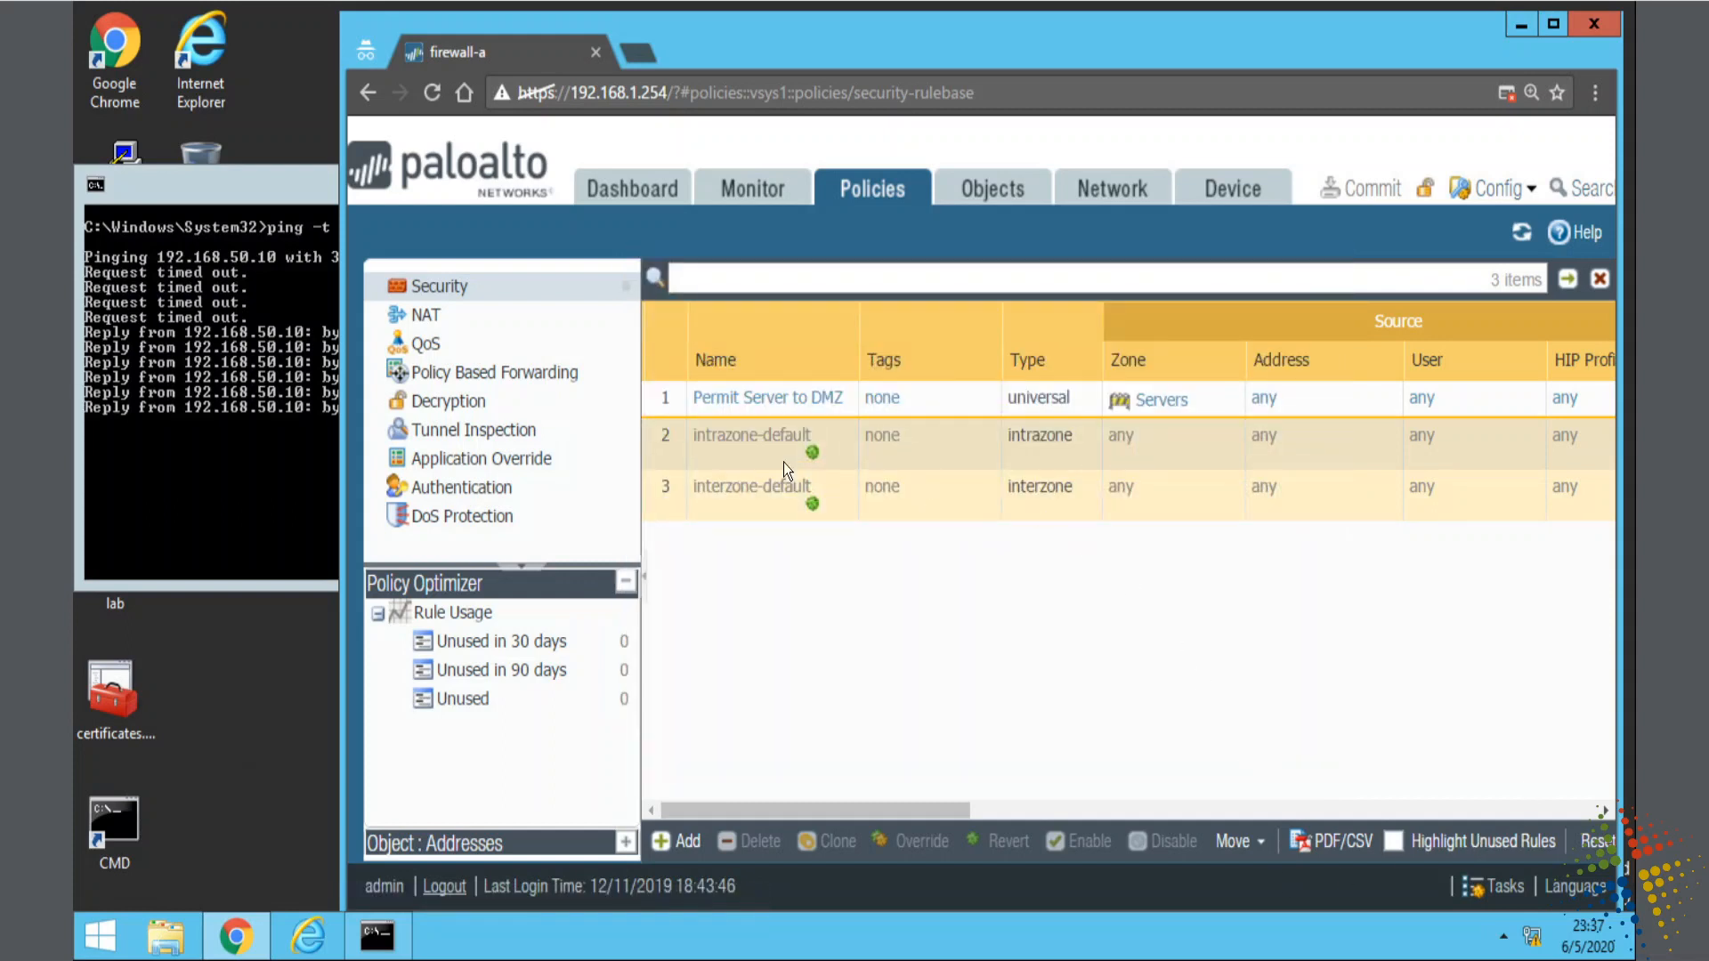